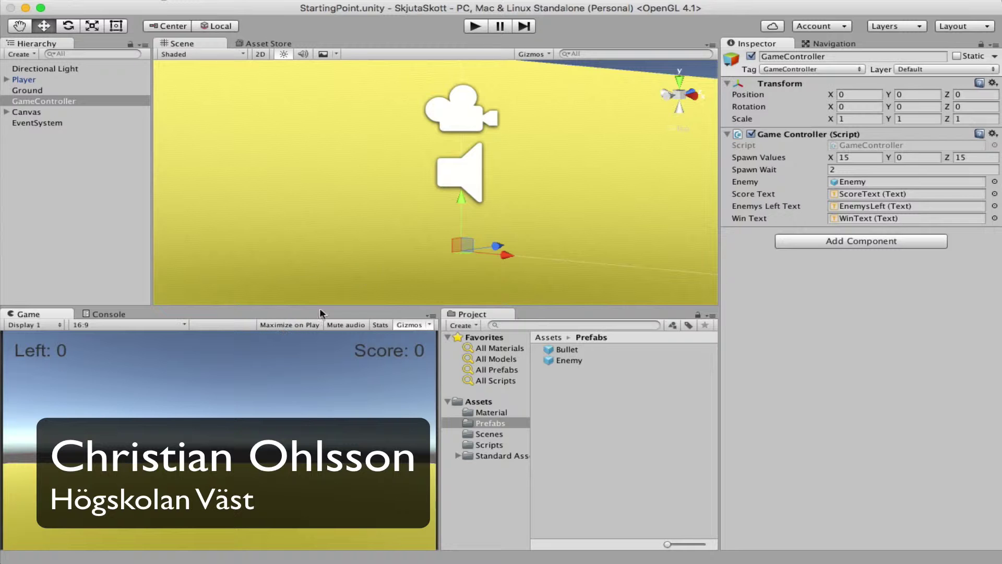
Play-test the game by shooting the purple enemy, then stop and deselect GameController.
left_click(472, 29)
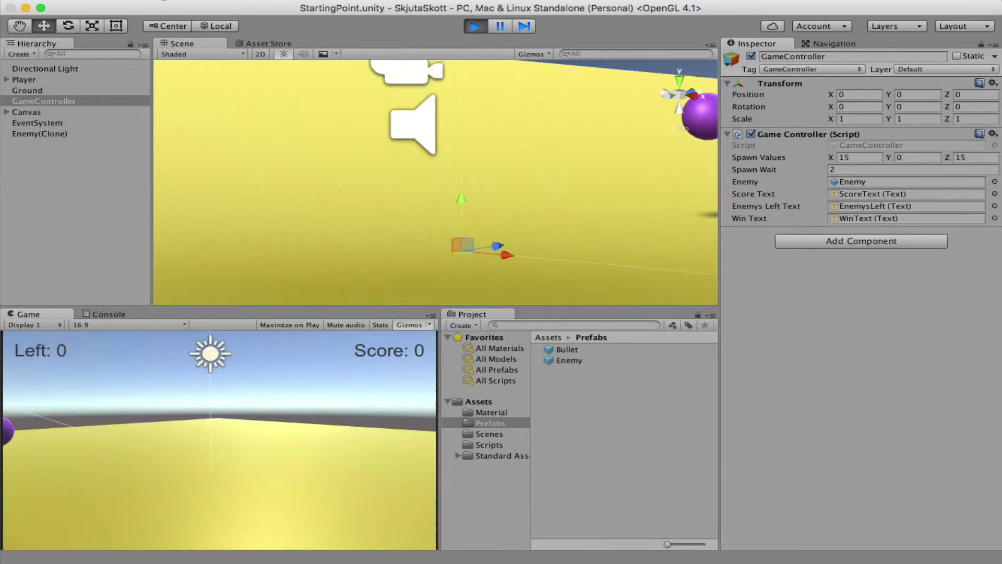
left_click(219, 440)
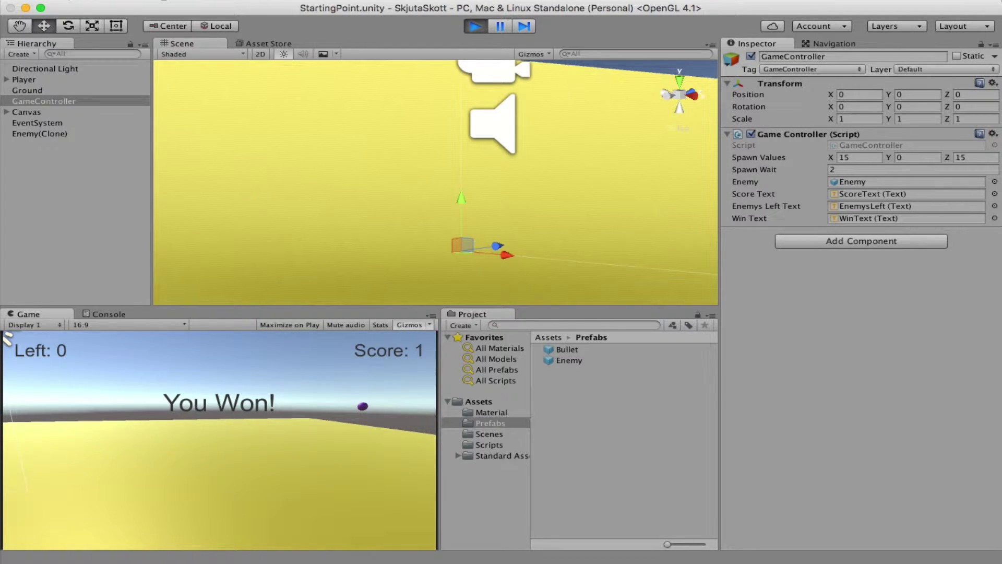
left_click(475, 26)
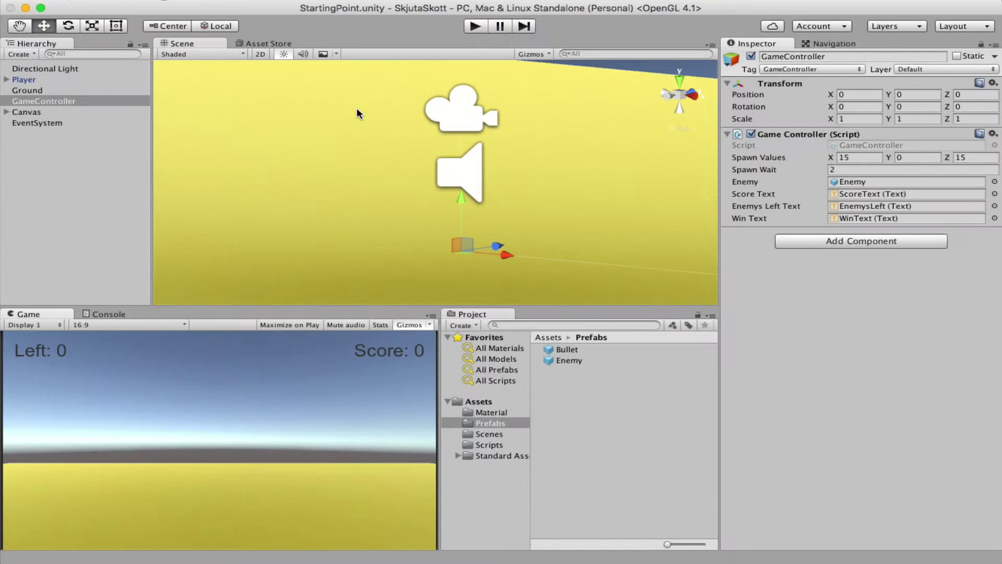
left_click(118, 207)
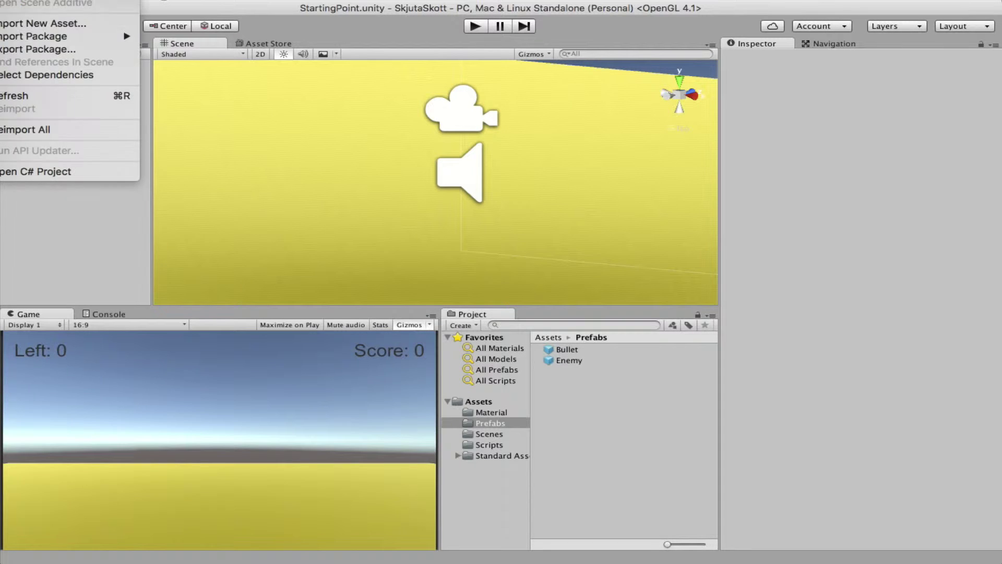
Start importing the ParticleSystems package with every item unchecked.
mouse_move(73, 35)
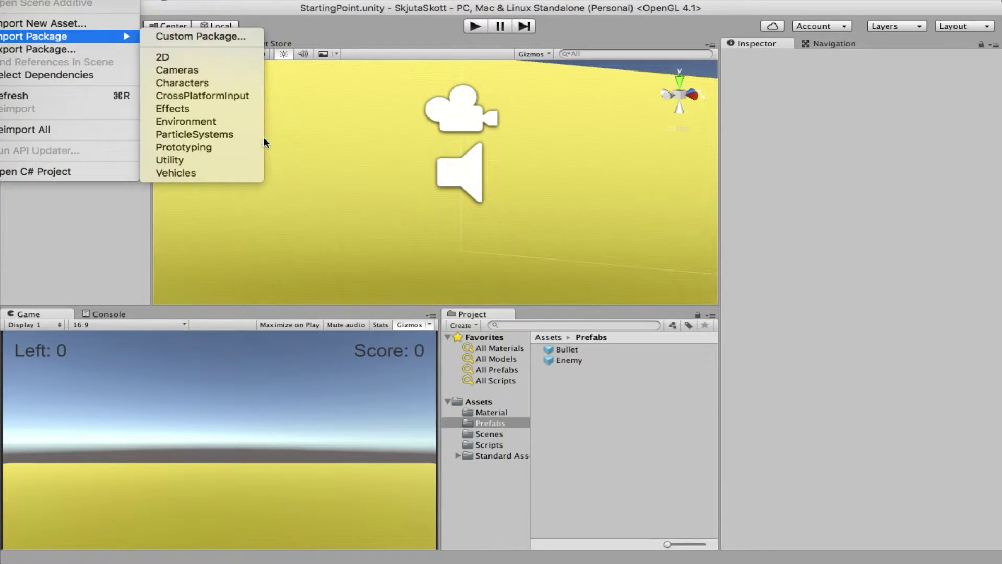
left_click(236, 134)
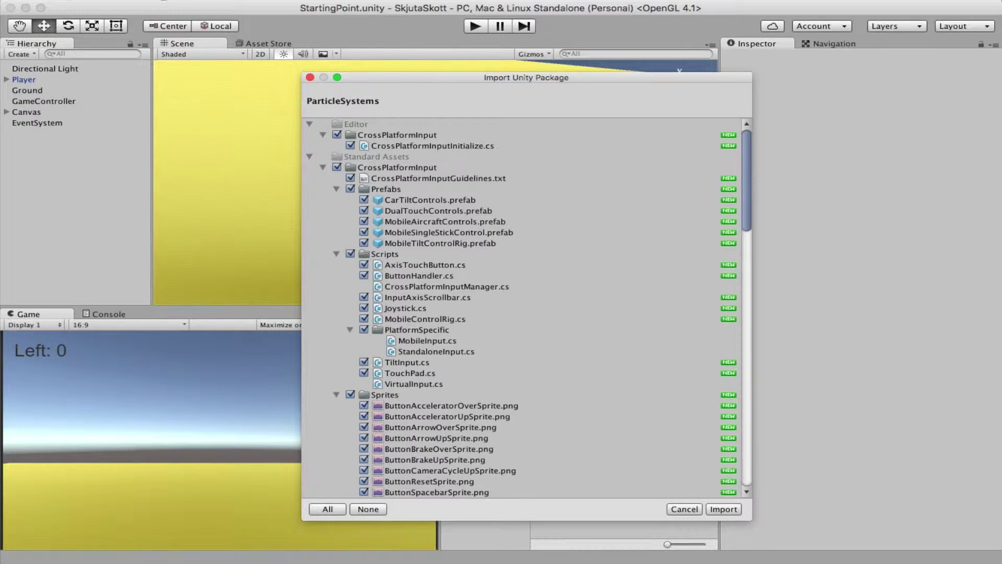
left_click(369, 510)
scroll(406, 309, "down", 1)
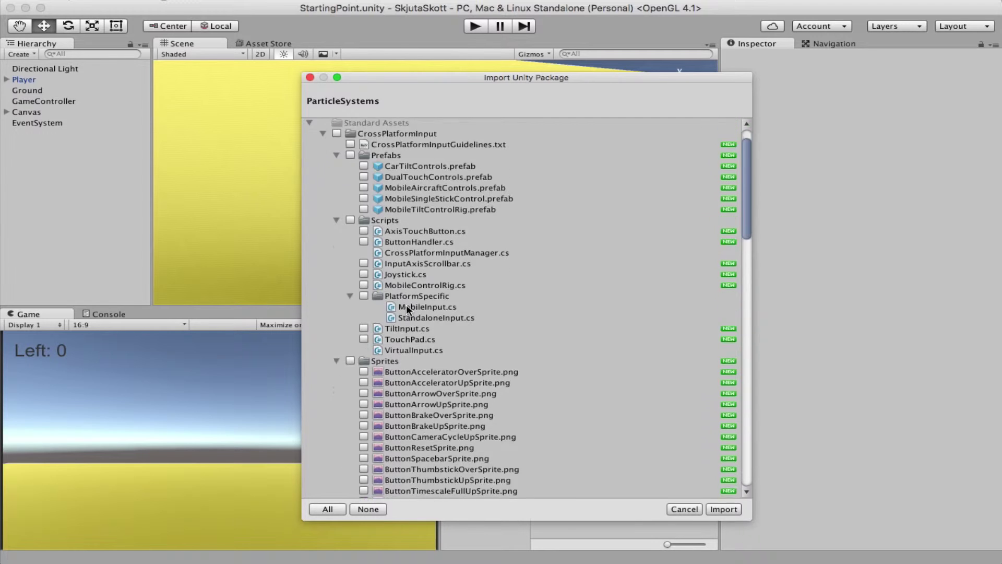
scroll(406, 306, "down", 5)
scroll(406, 306, "down", 2)
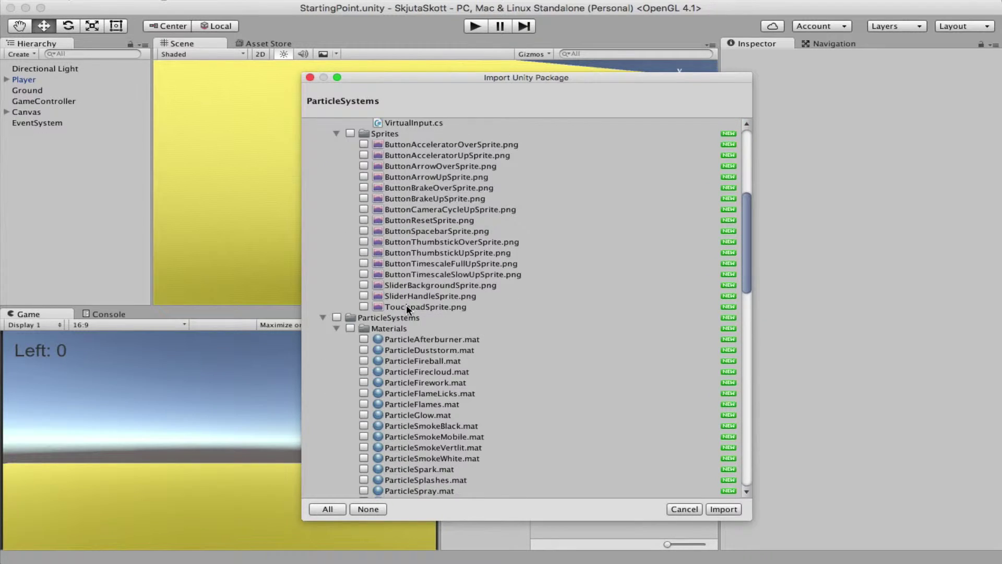
Tick only the ParticleSystems folder and import it.
left_click(337, 318)
scroll(515, 350, "down", 3)
scroll(480, 342, "down", 3)
scroll(480, 340, "down", 3)
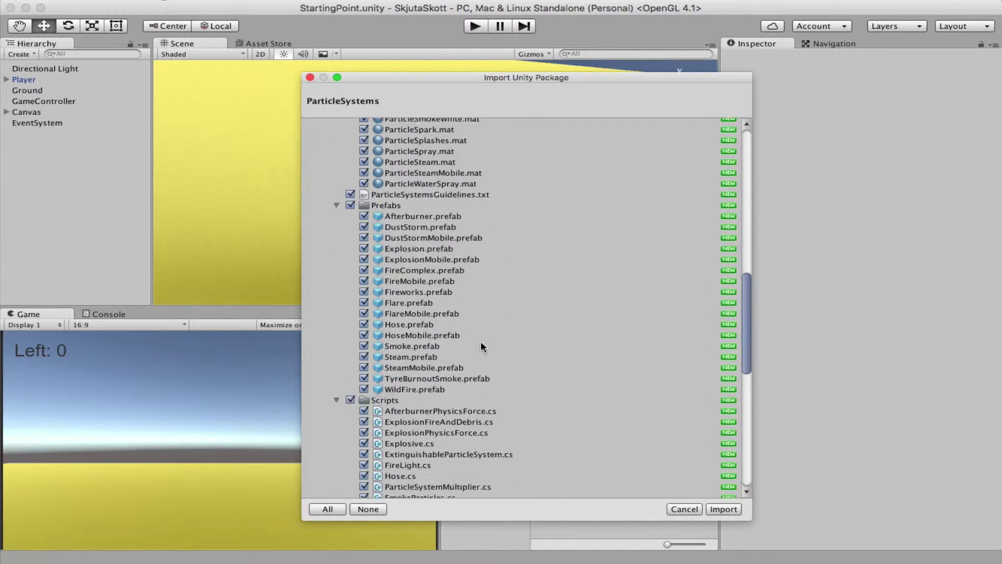
scroll(480, 341, "down", 7)
scroll(480, 341, "down", 4)
scroll(480, 341, "down", 6)
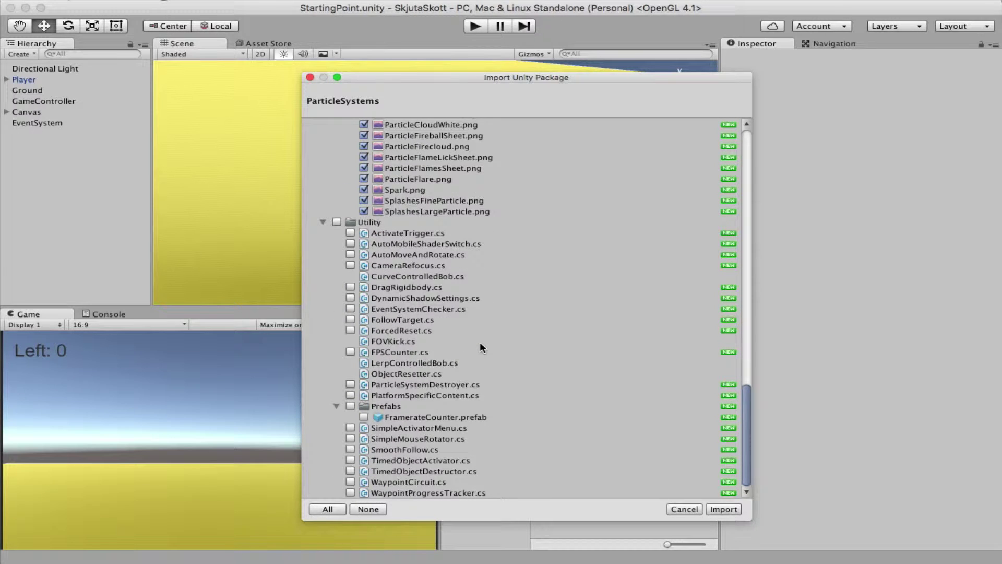
left_click(725, 510)
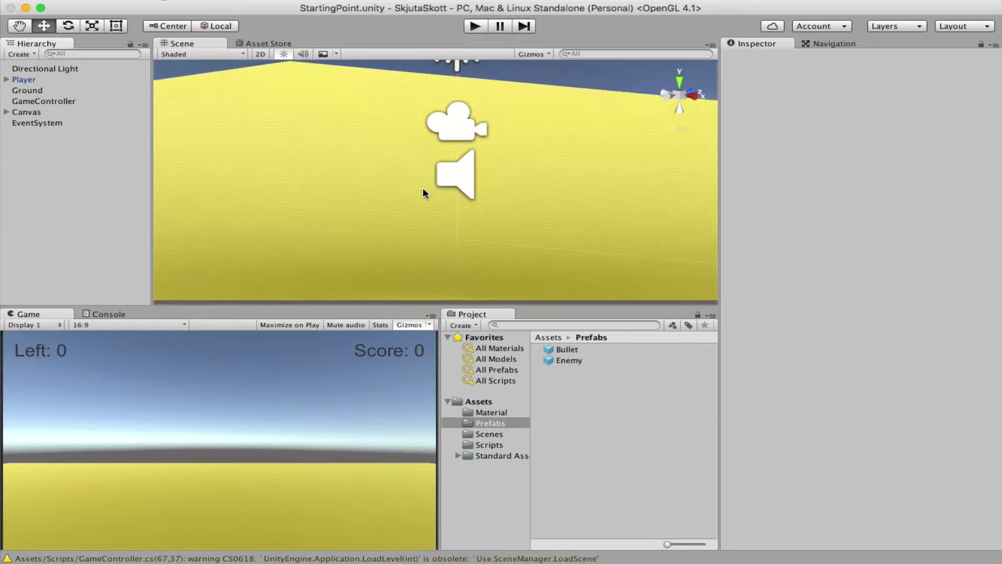
Drag the Explosion prefab from Standard Assets/ParticleSystems/Prefabs into the scene.
scroll(423, 187, "down", 3)
scroll(423, 187, "up", 5)
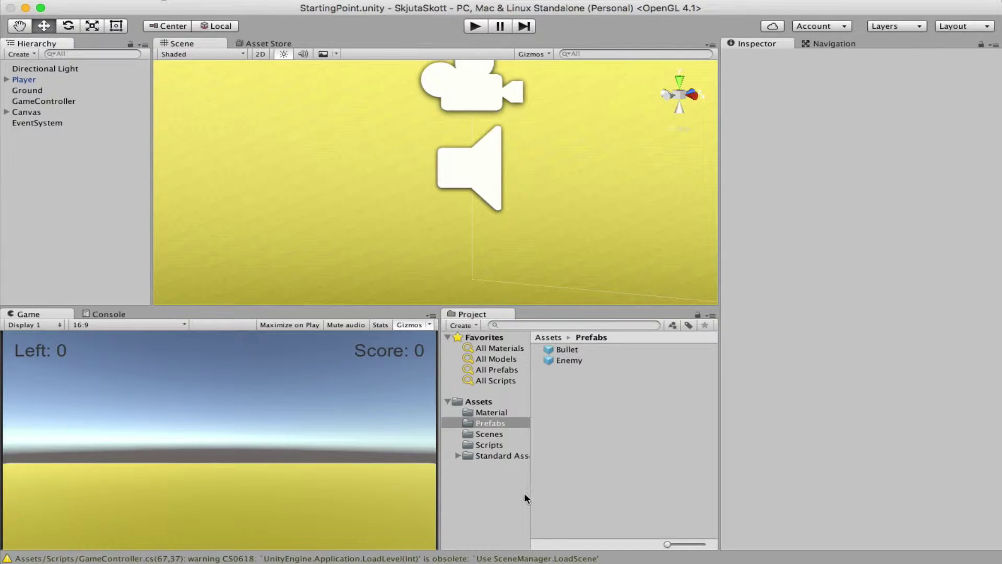
left_click(458, 455)
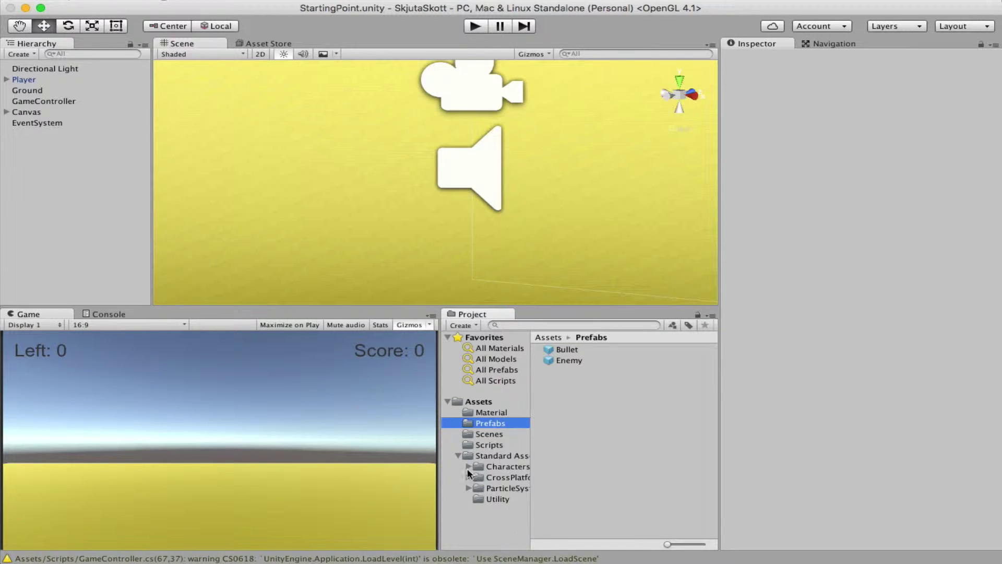
left_click(468, 487)
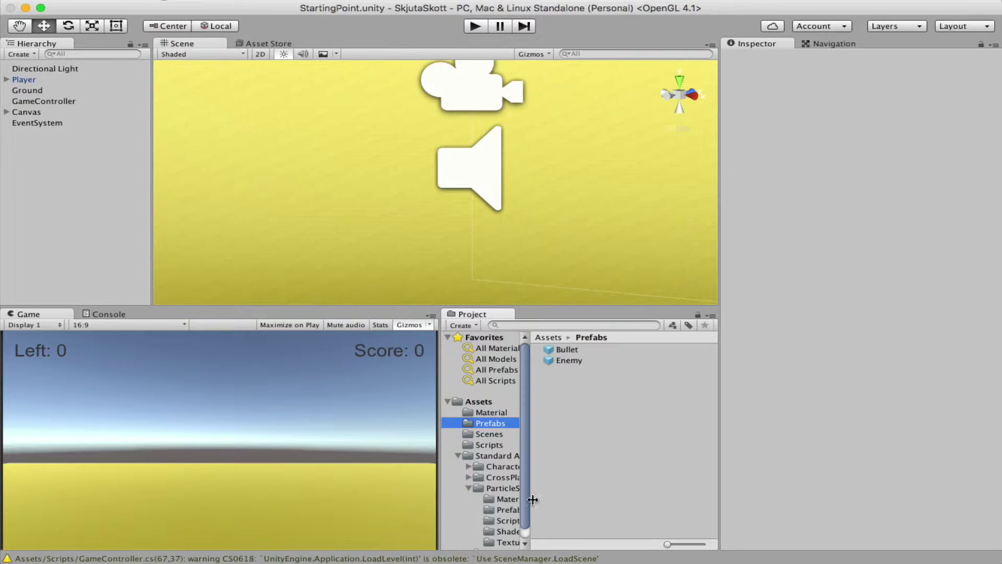
left_click_drag(531, 497, 582, 498)
left_click(509, 509)
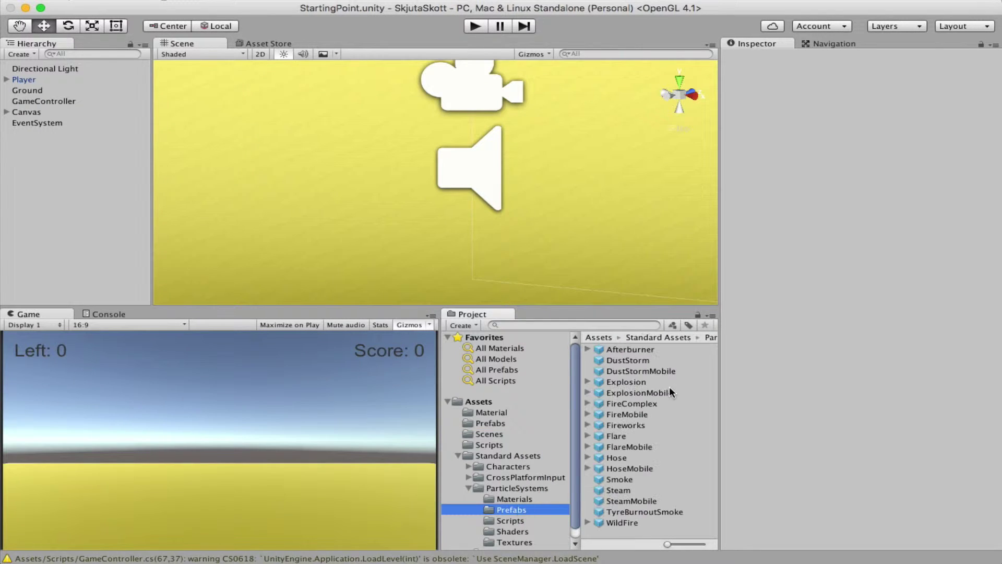
mouse_move(618, 383)
left_mouse_down()
mouse_move(384, 181)
mouse_move(451, 211)
mouse_move(444, 173)
left_mouse_up()
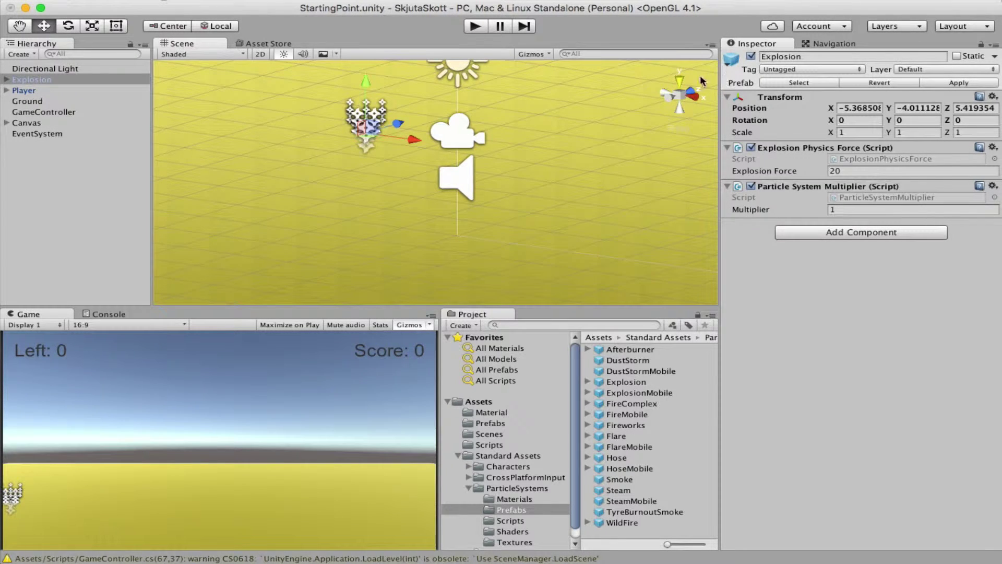
Move the Explosion to X 0.46, Z 9.83 and test it in Play mode.
left_click(681, 80)
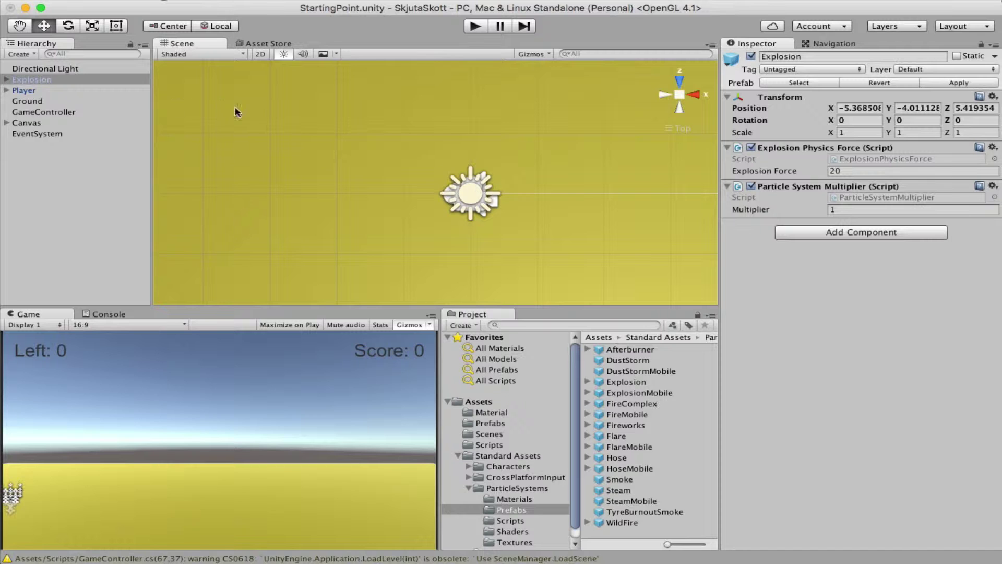
left_click(38, 90)
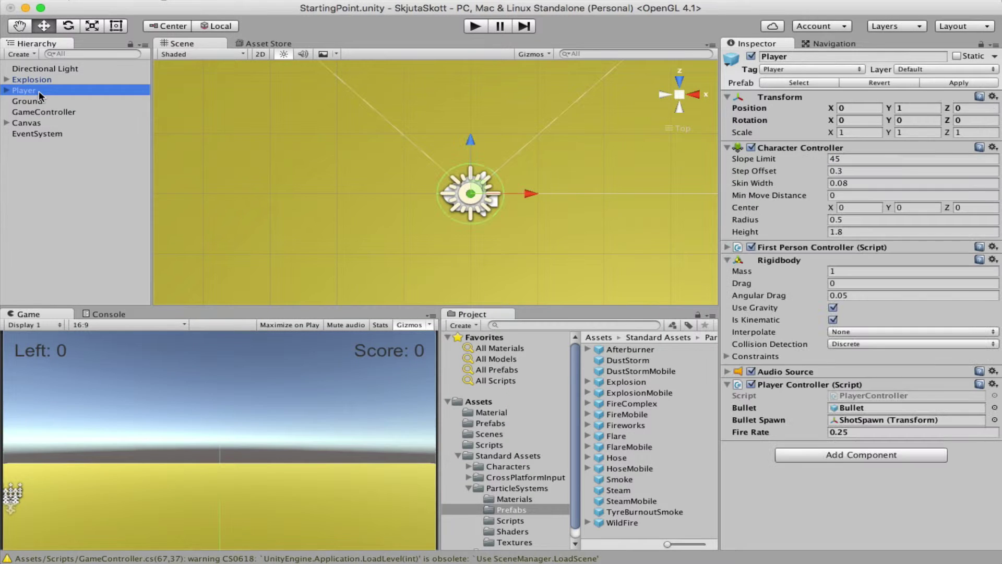
left_click(41, 79)
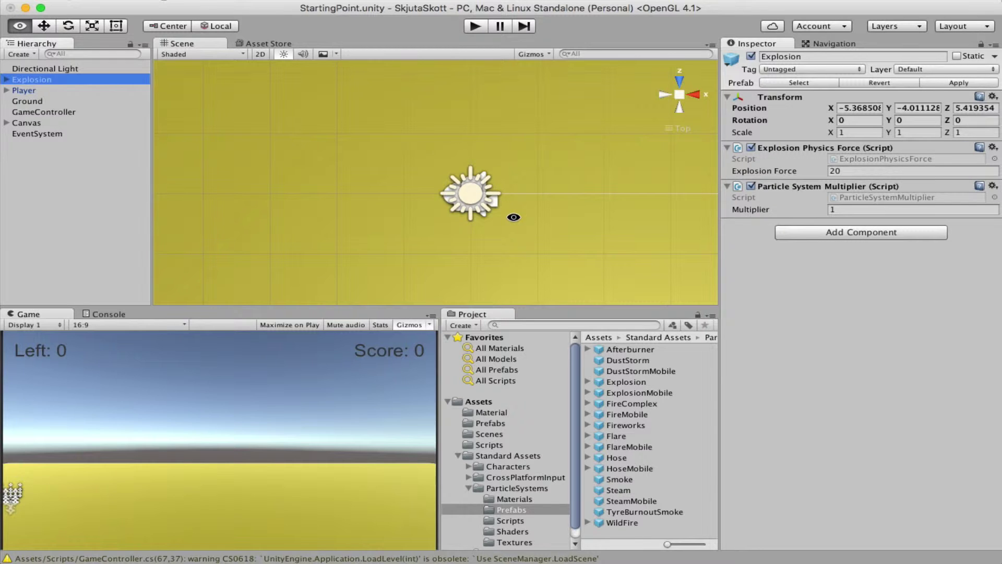
left_click_drag(524, 214, 321, 270, "alt")
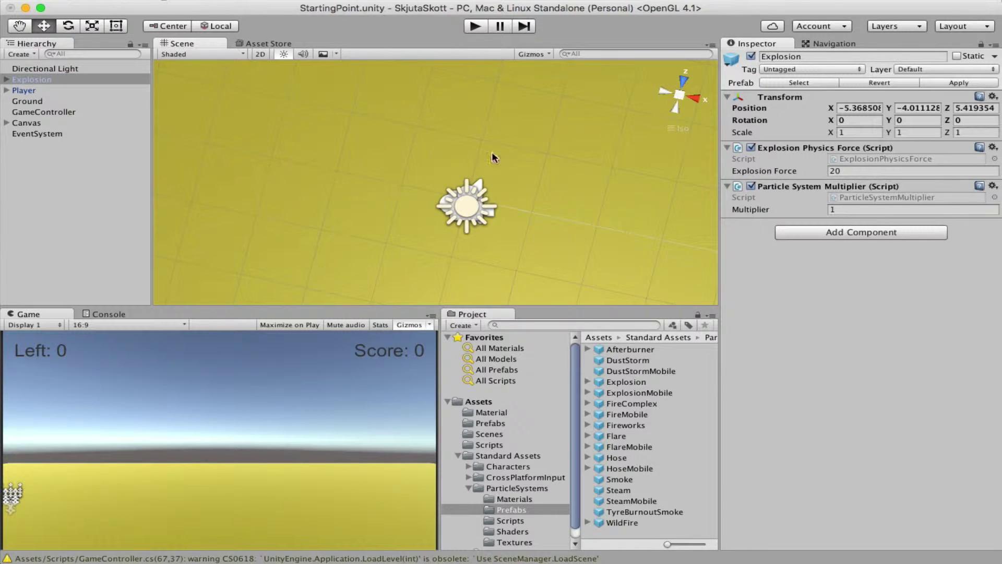
left_click_drag(492, 157, 467, 211, "alt")
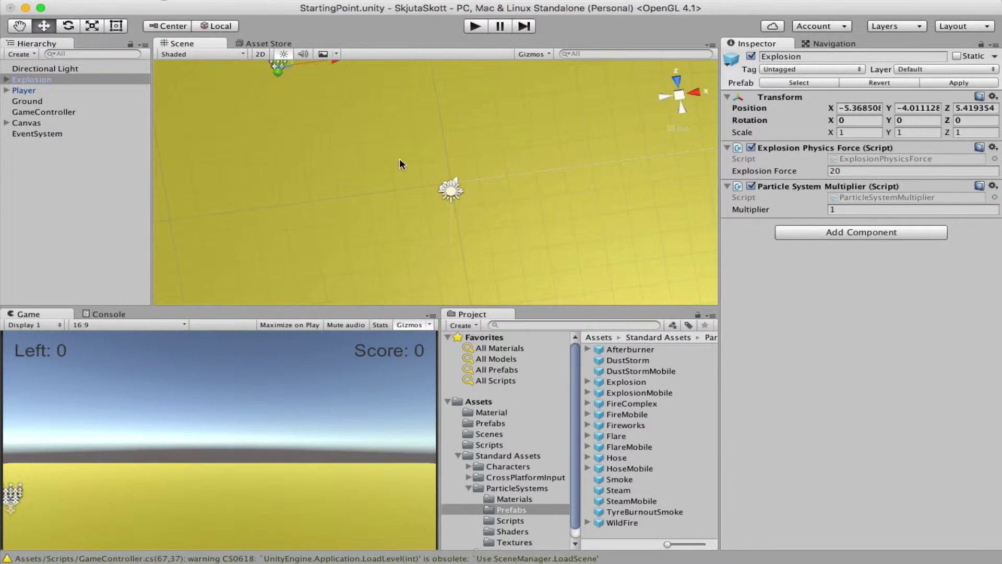
scroll(401, 151, "down", 3)
left_click_drag(416, 123, 497, 103)
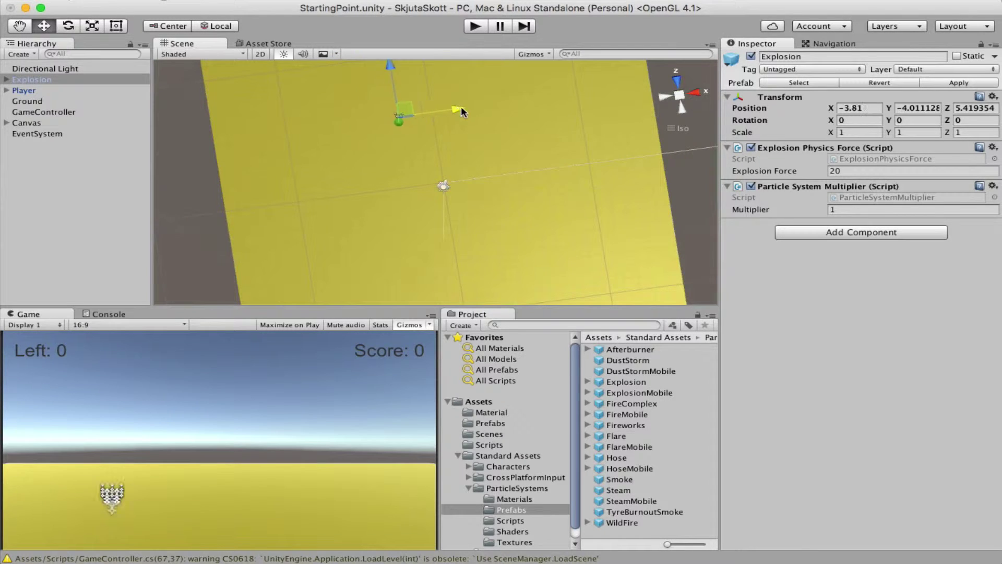
scroll(434, 155, "down", 3)
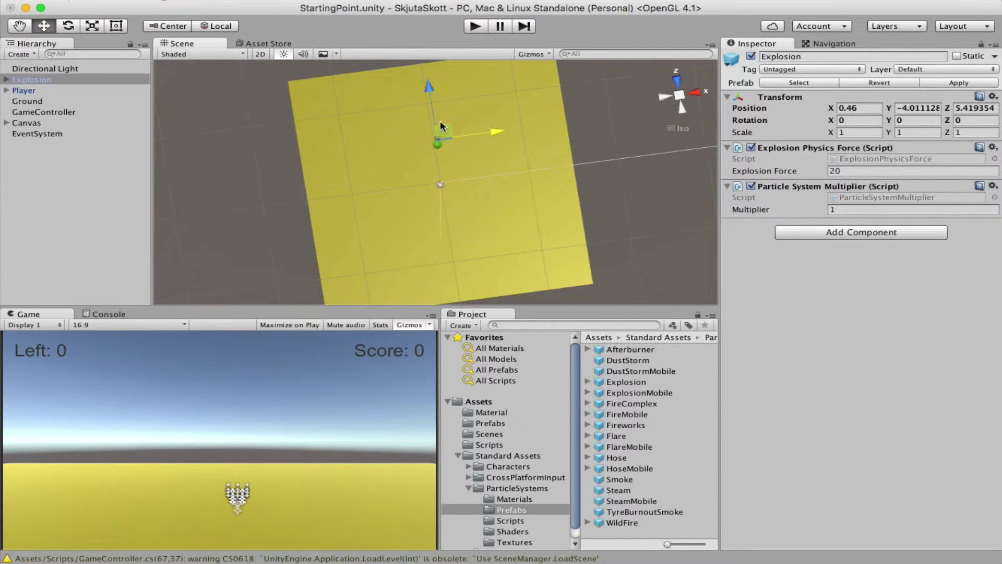
left_click_drag(425, 83, 428, 44)
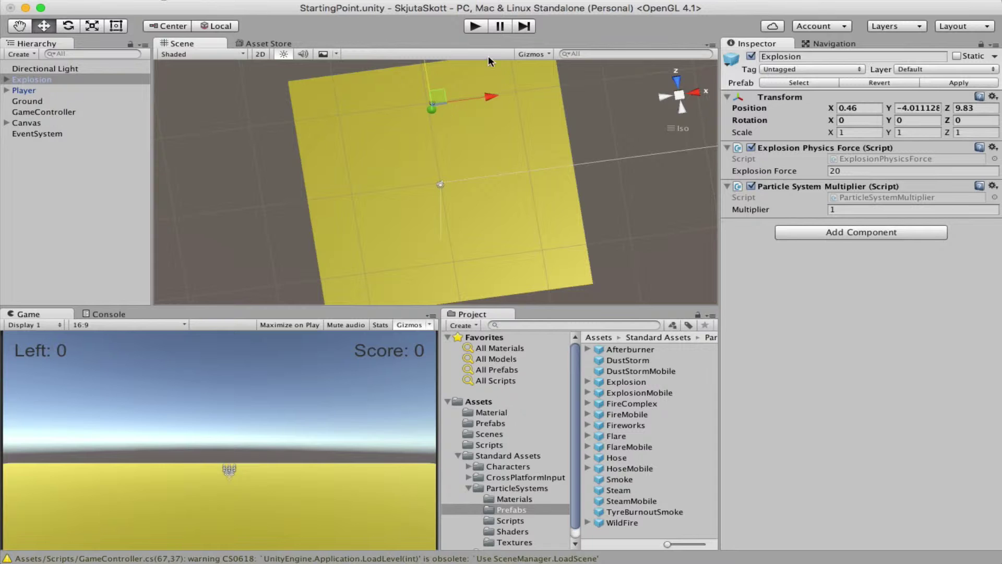
left_click(474, 27)
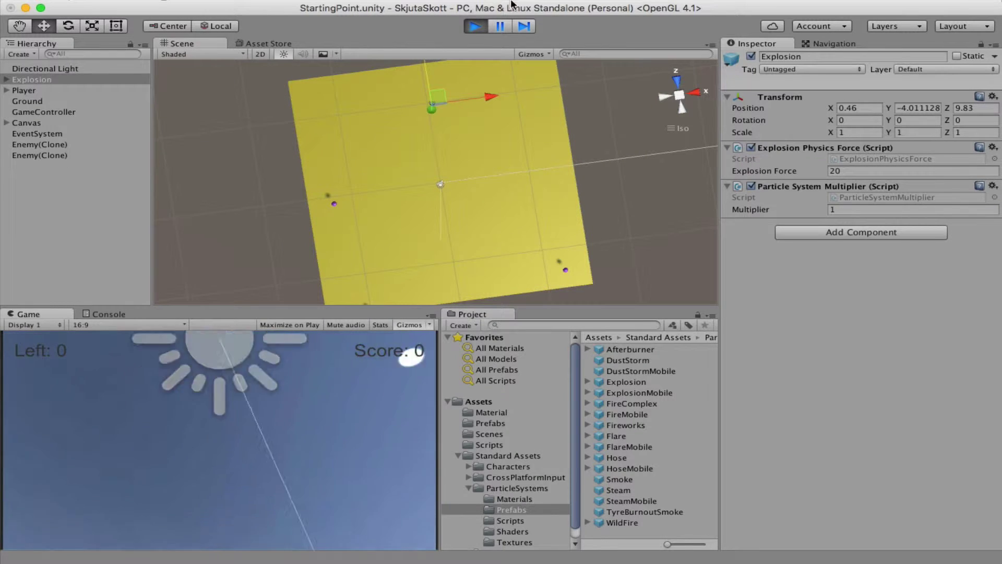
left_click(476, 27)
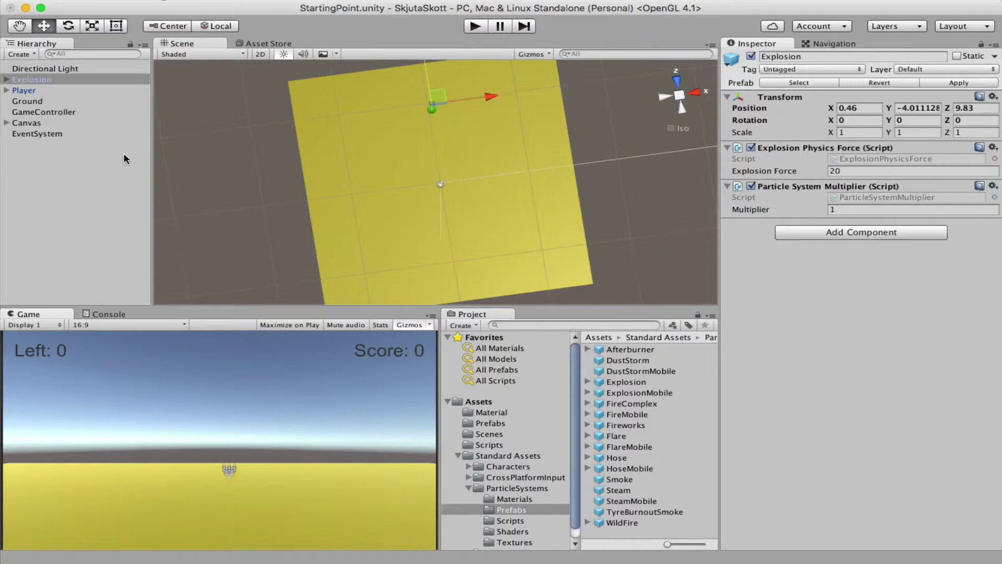
Collapse the Standard Assets folders and delete Explosion from the Hierarchy.
left_click(469, 488)
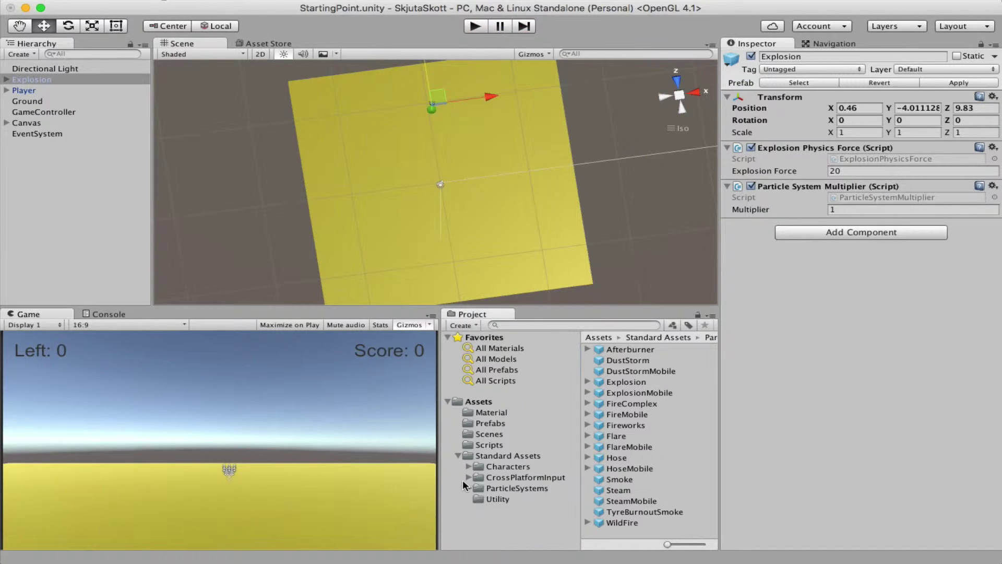
left_click(458, 456)
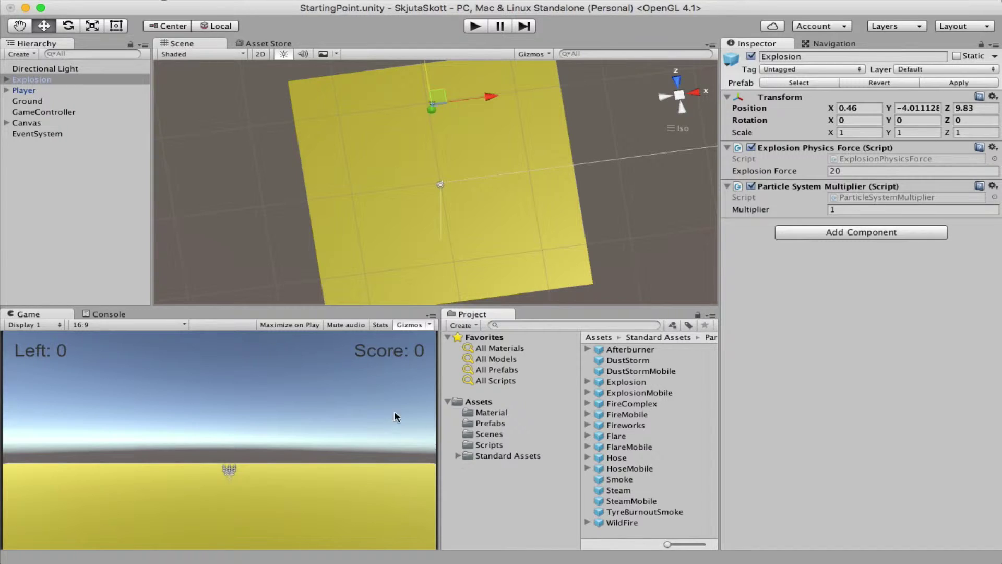
left_click(35, 76)
right_click(35, 80)
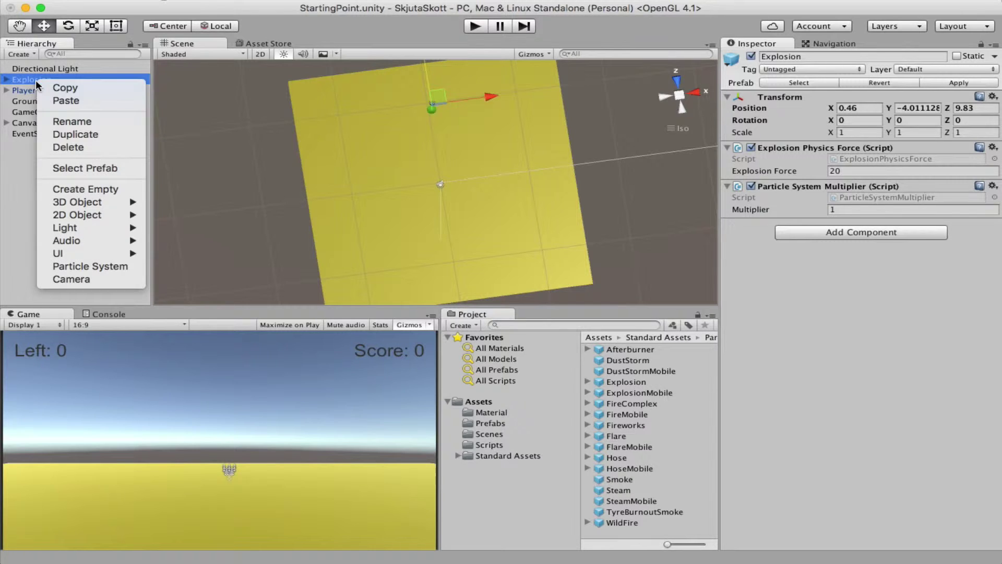
left_click(99, 151)
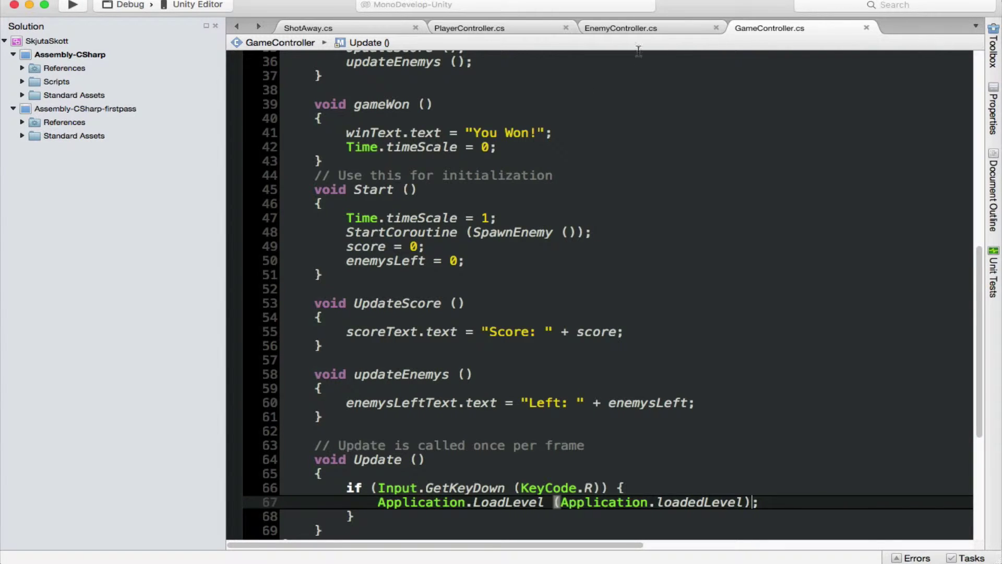
Add 'public GameObject explosion;' below the gameController field in EnemyController.cs.
left_click(647, 29)
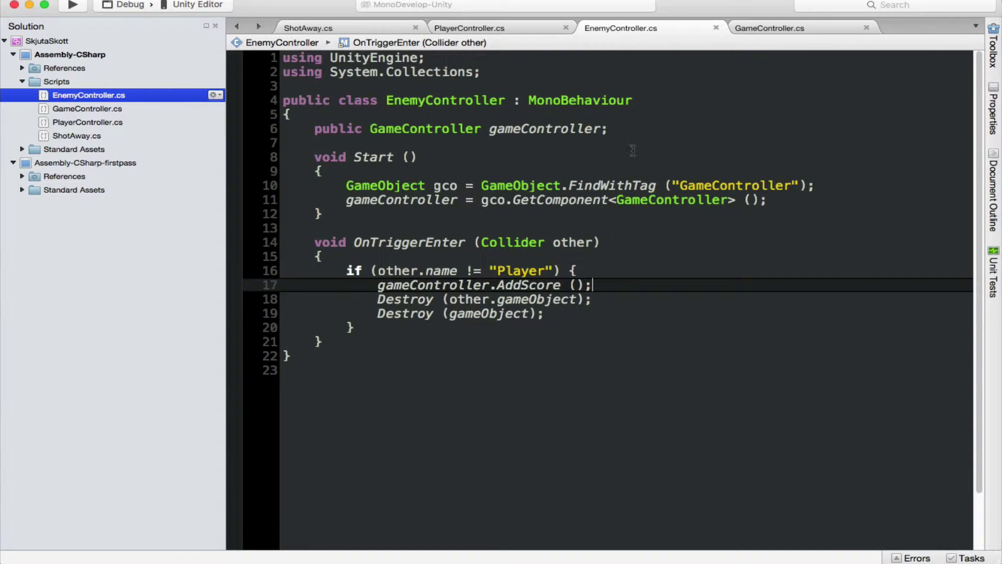
left_click(634, 132)
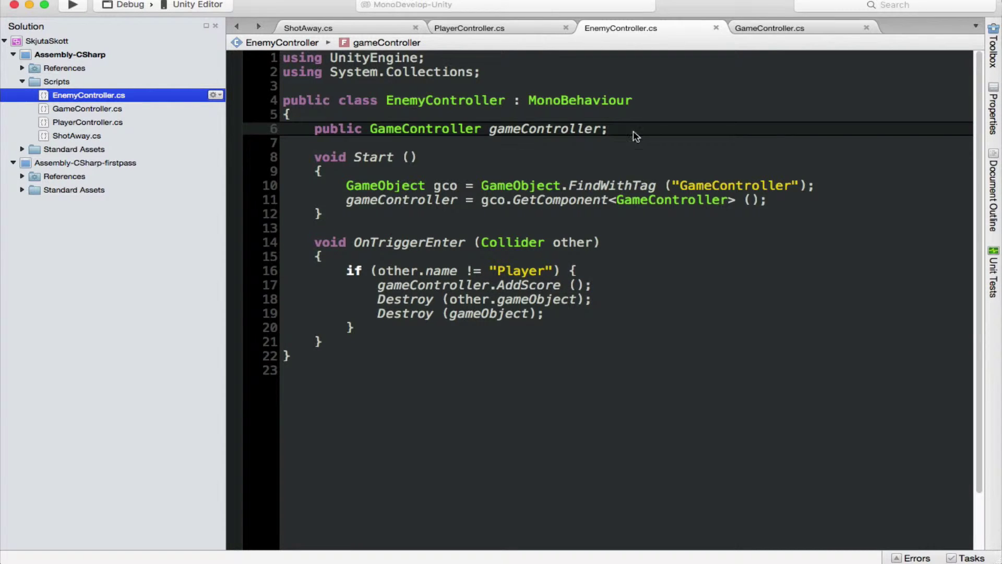
key("Return")
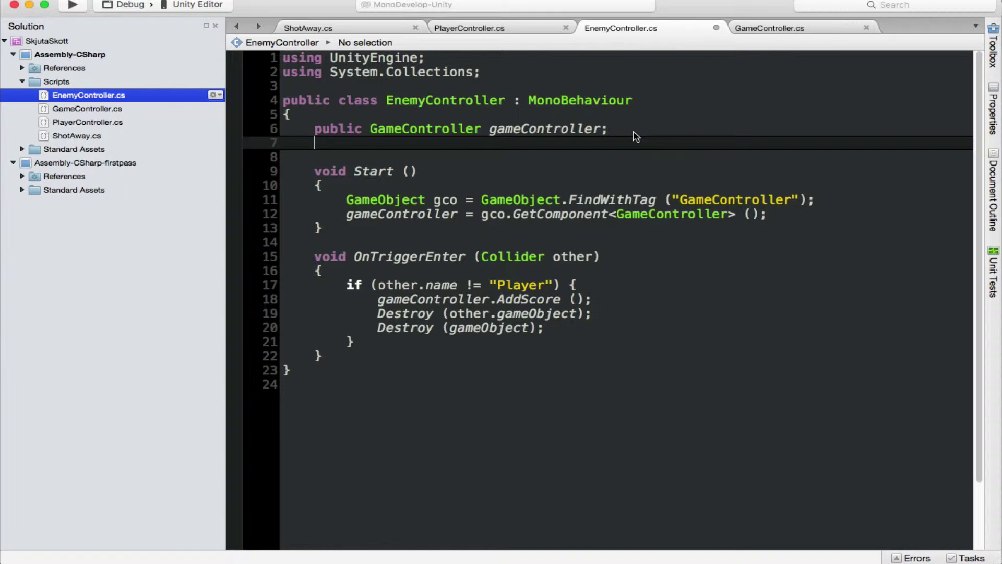
type("public ")
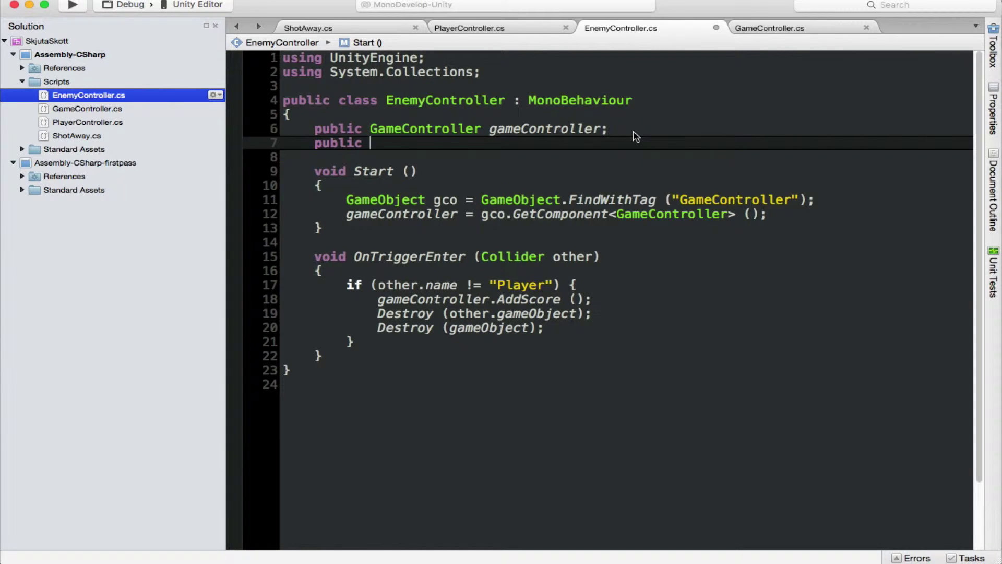
type("game")
key("Down")
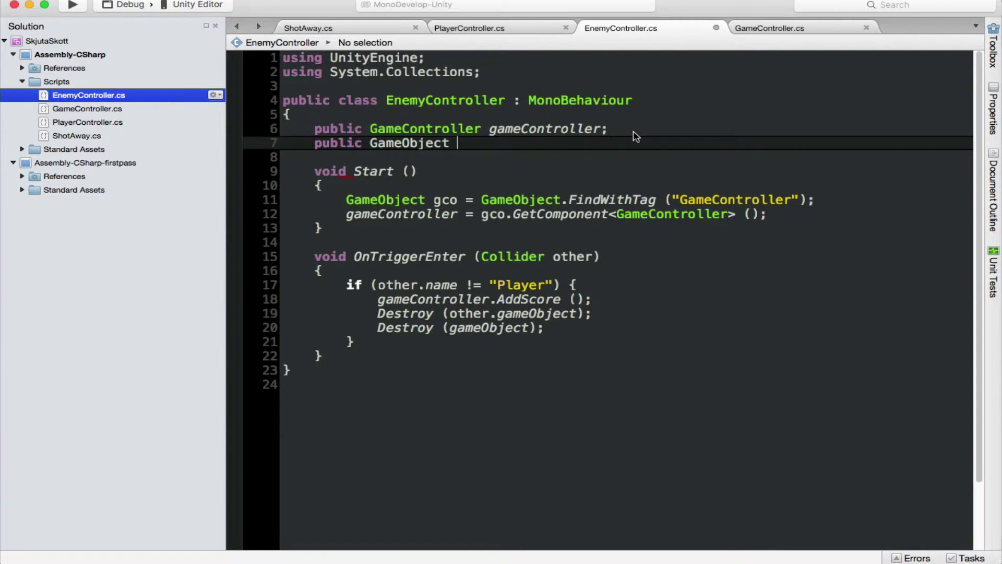
type("explosion;")
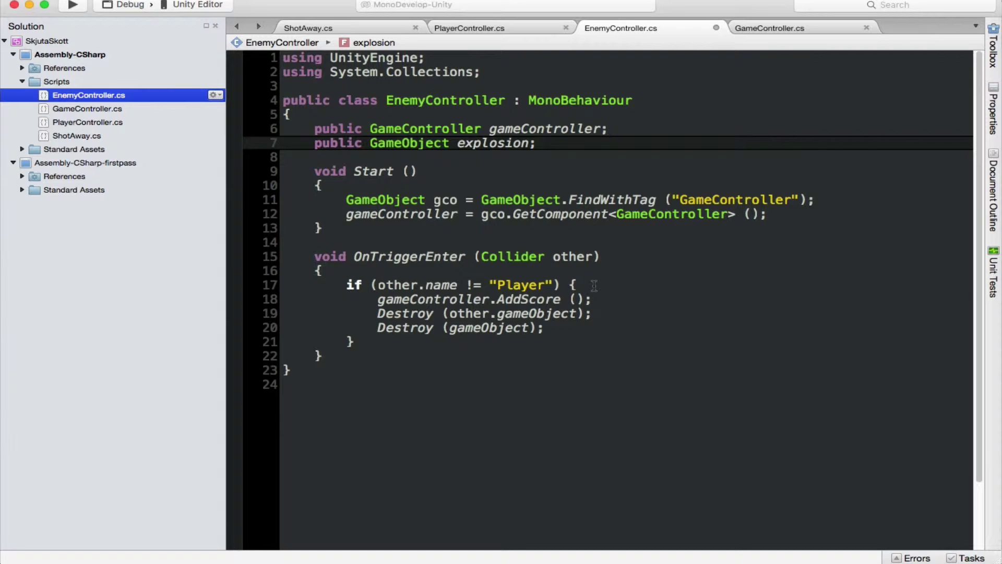
left_click(594, 285)
Begin an Instantiate(explosion, call on a new line inside the if block.
key("Return")
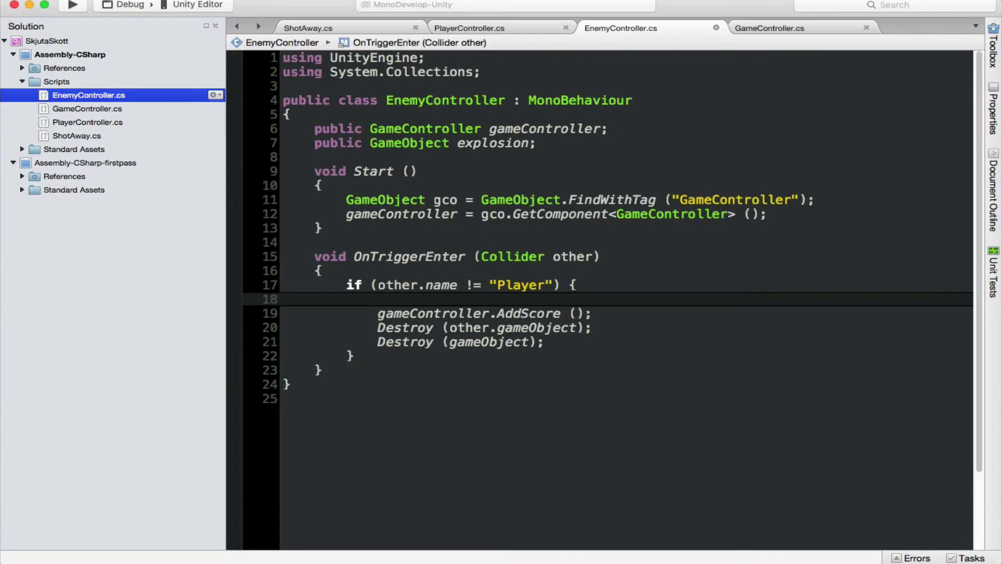
type("ins")
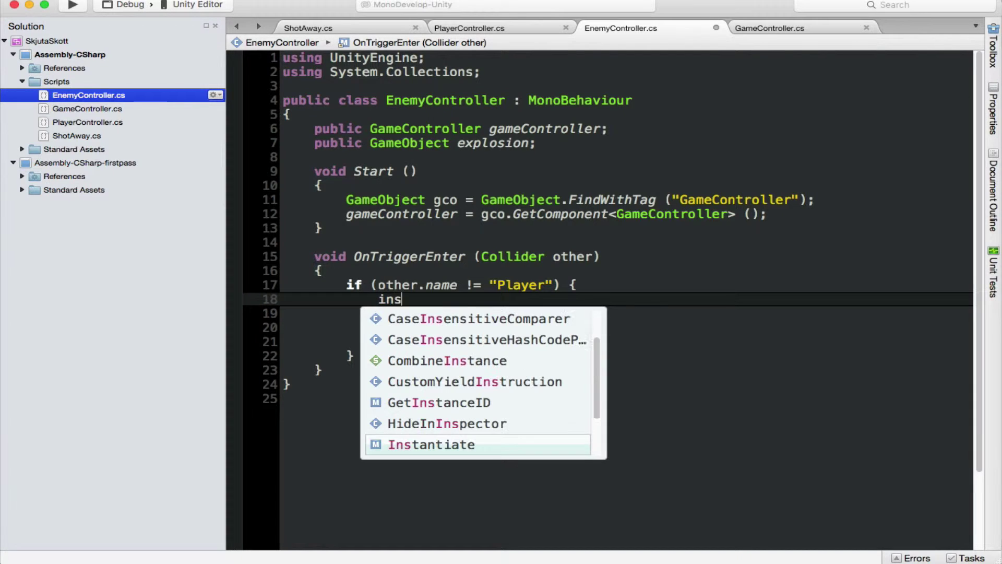
key("Return")
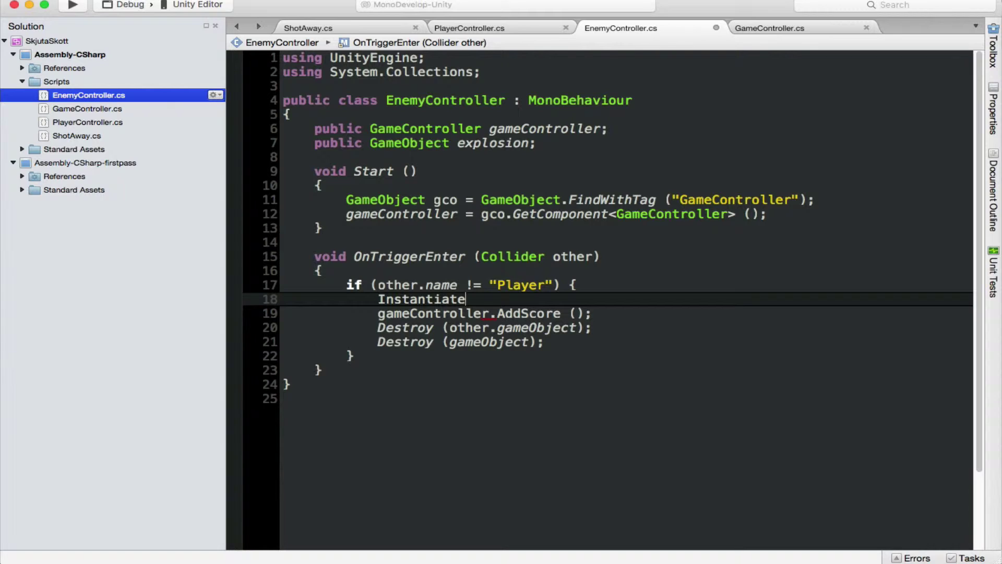
type("(")
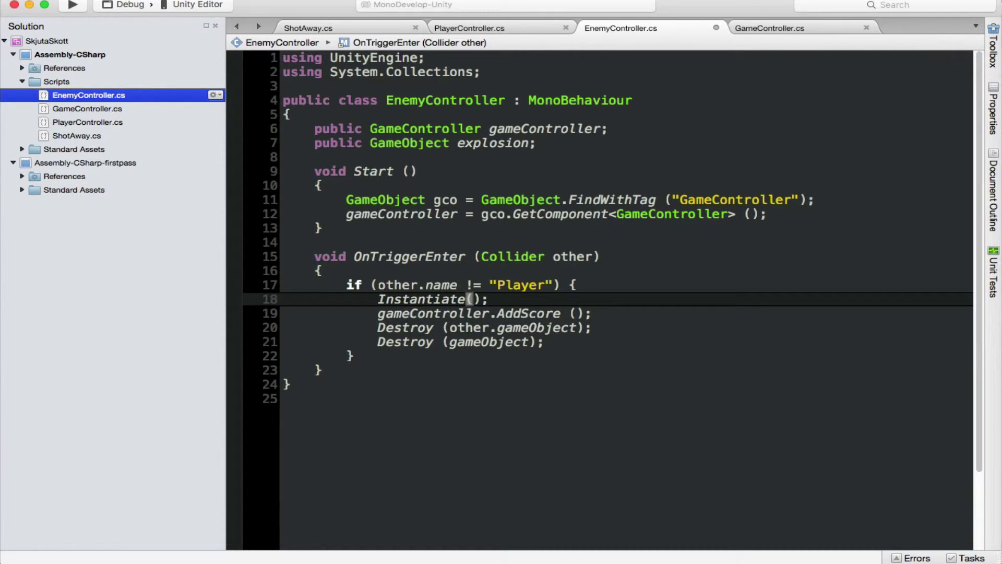
type("explo")
key("Return")
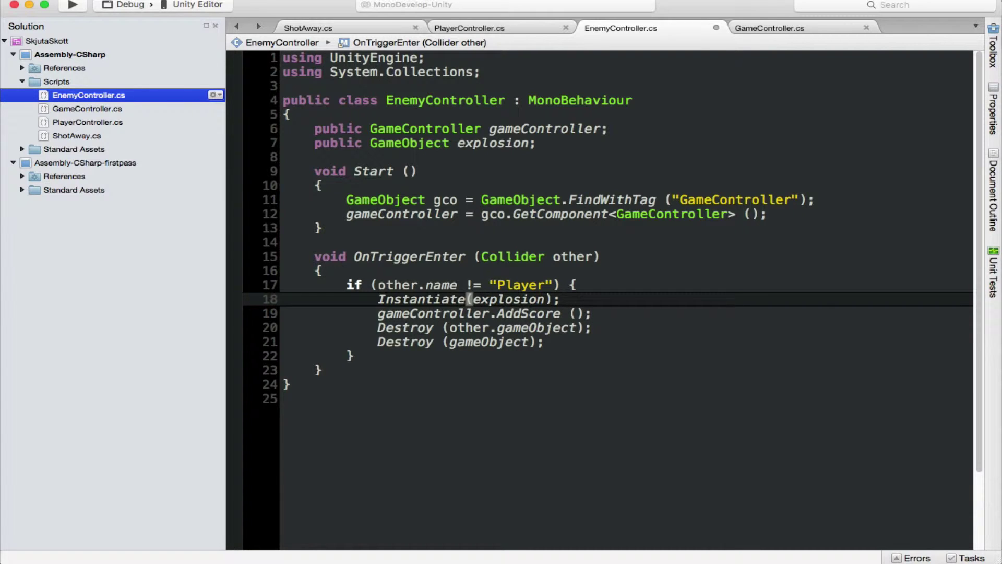
type(",")
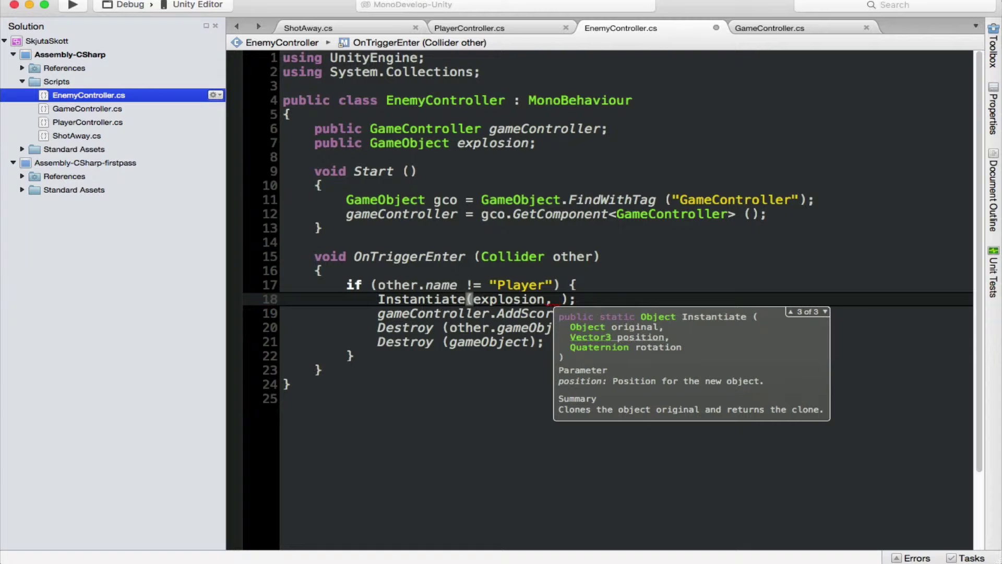
Finish the call with transform.position and transform.rotation, then return to Unity.
type("tra")
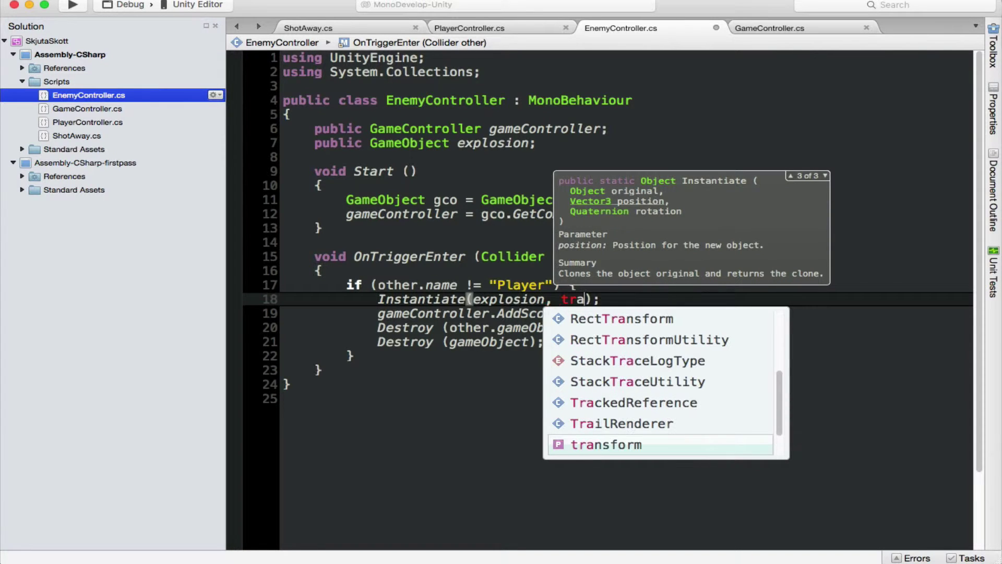
key("Return")
type(".")
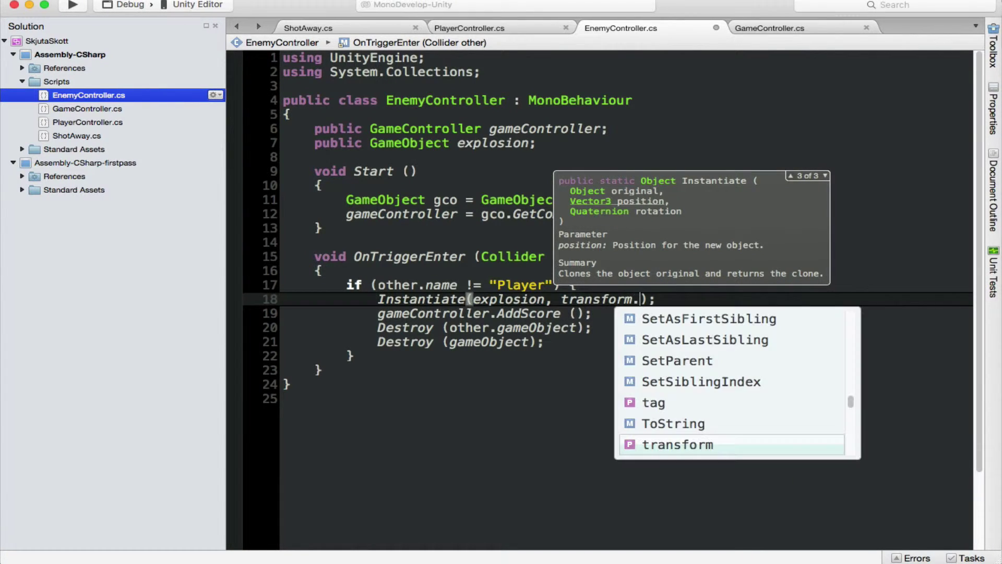
type("po")
key("Return")
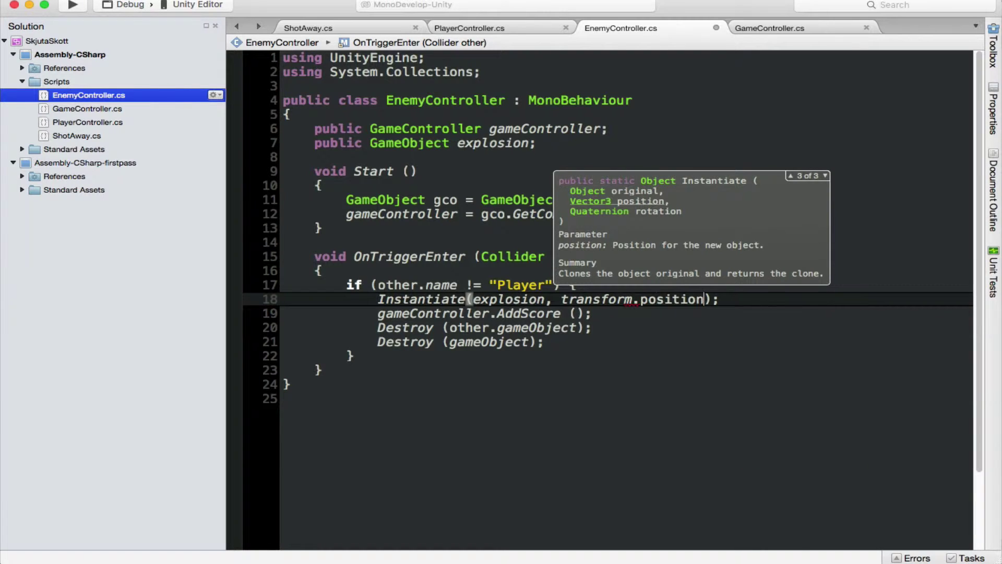
type(", tra")
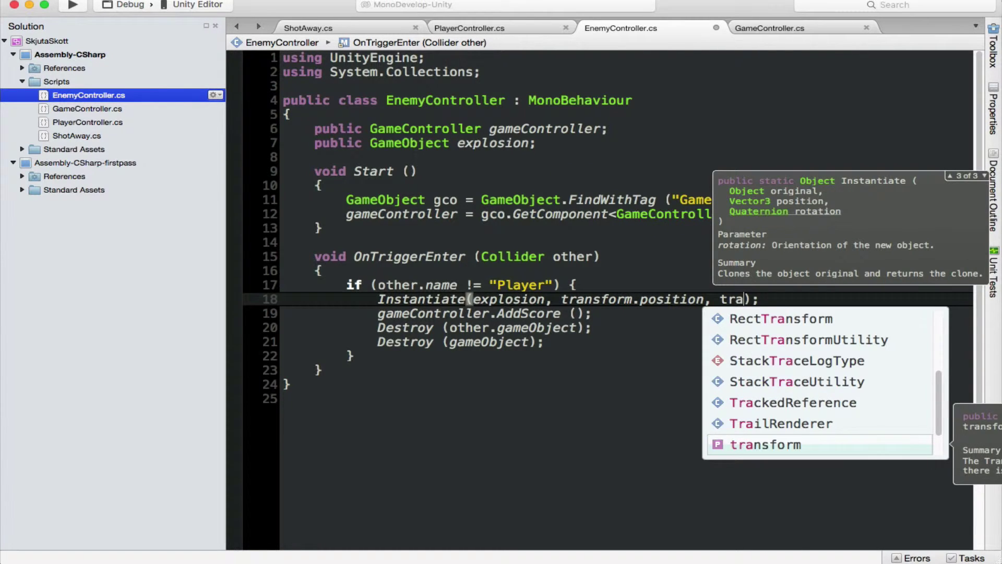
key("Return")
type(".rot")
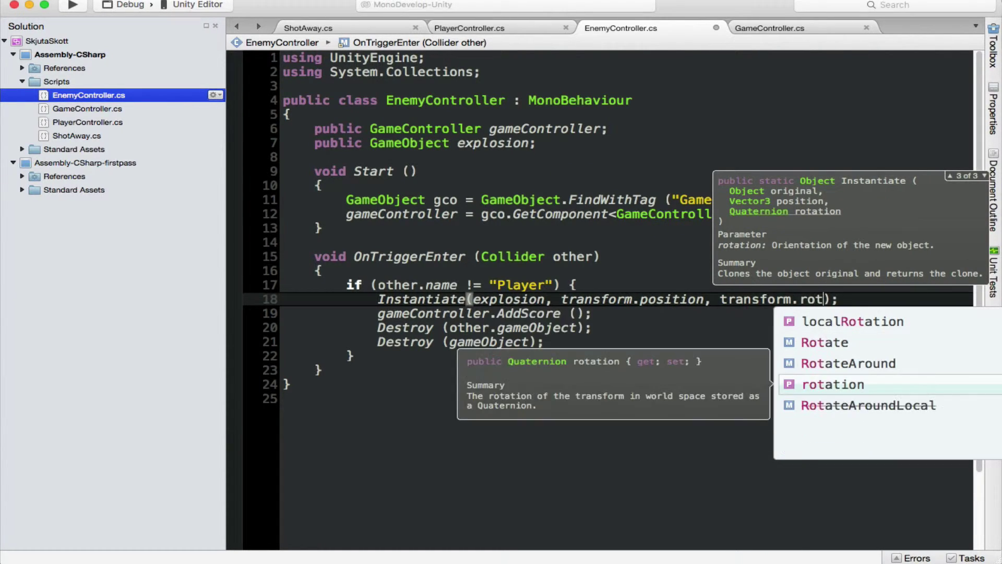
key("Return")
type(")")
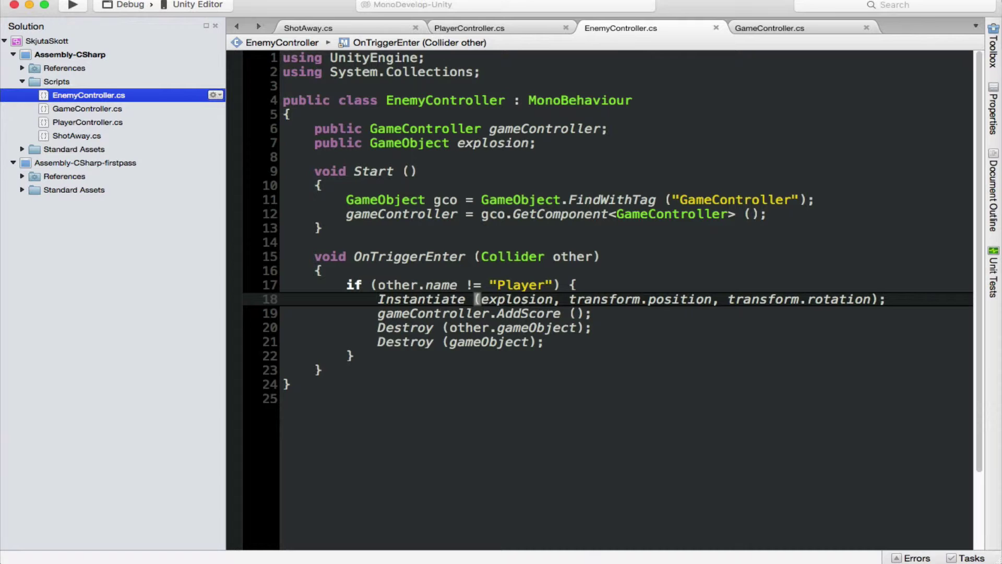
key("super+Tab")
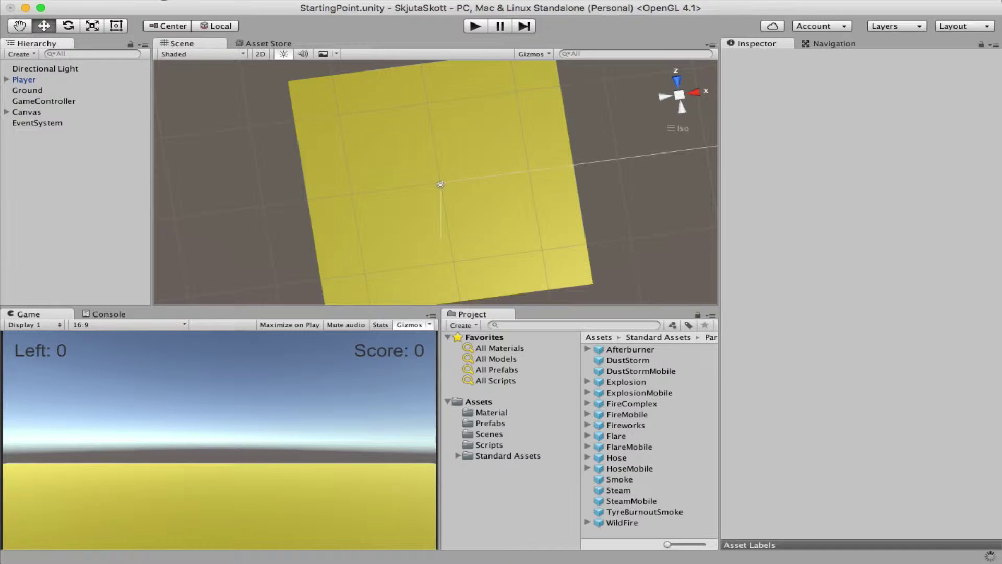
Select the Enemy prefab and drop the Explosion particle prefab into its Enemy Controller Explosion slot.
left_click(51, 101)
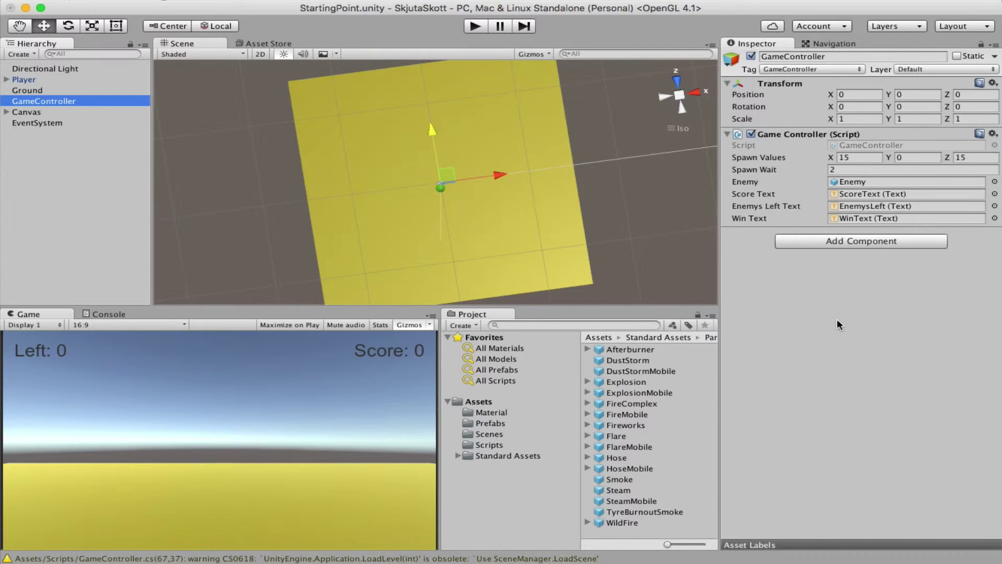
left_click(504, 423)
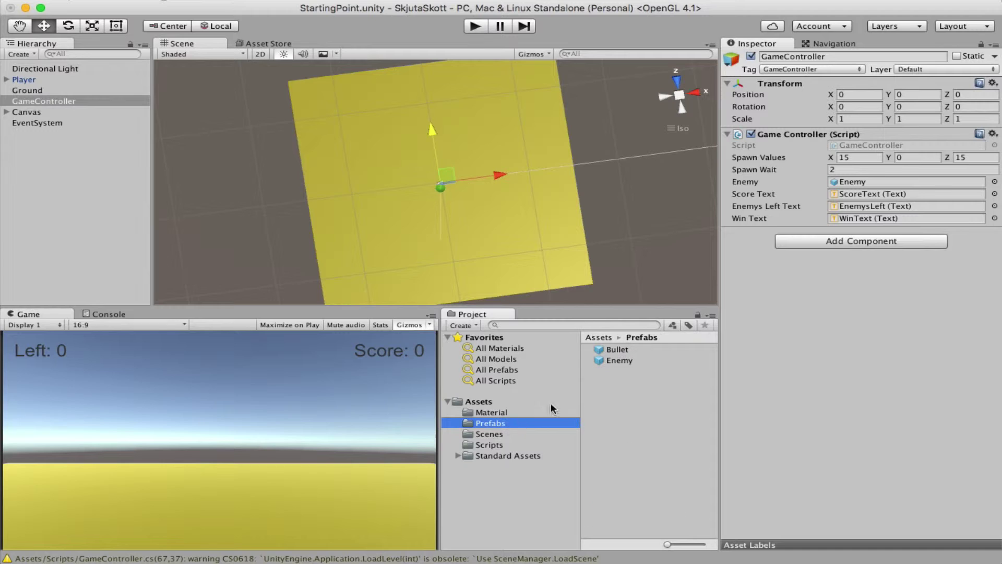
left_click(621, 359)
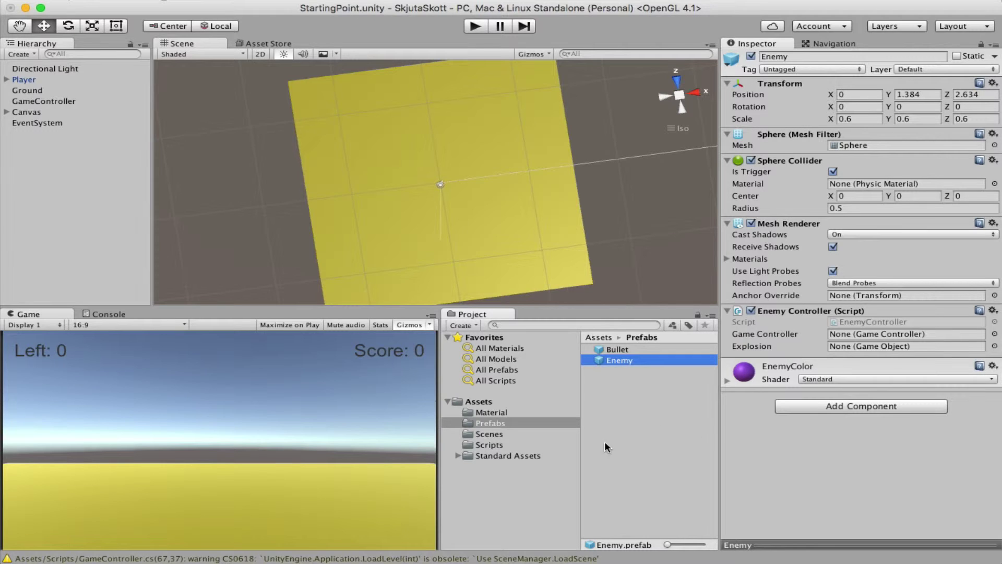
left_click(458, 456)
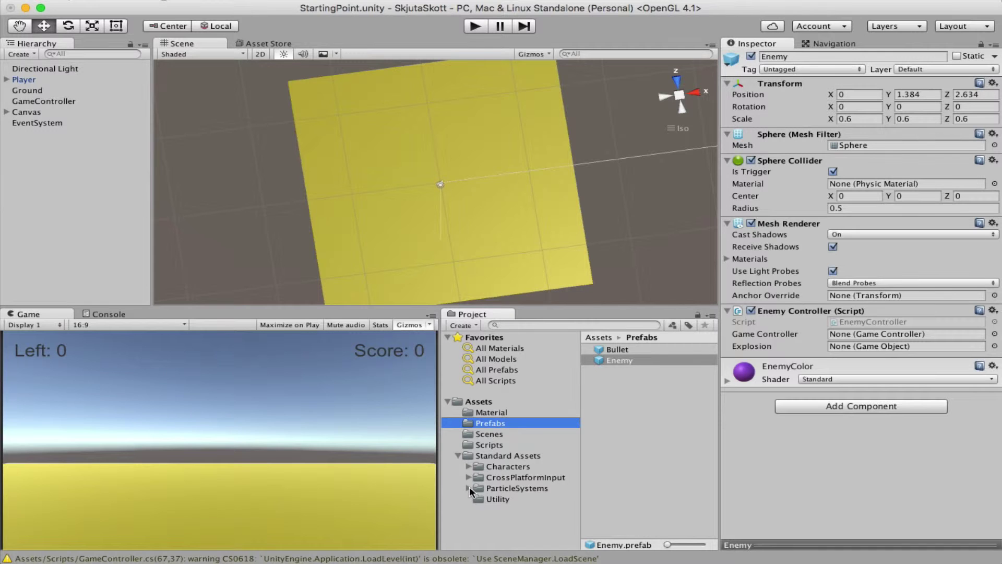
left_click(469, 487)
scroll(516, 538, "down", 1)
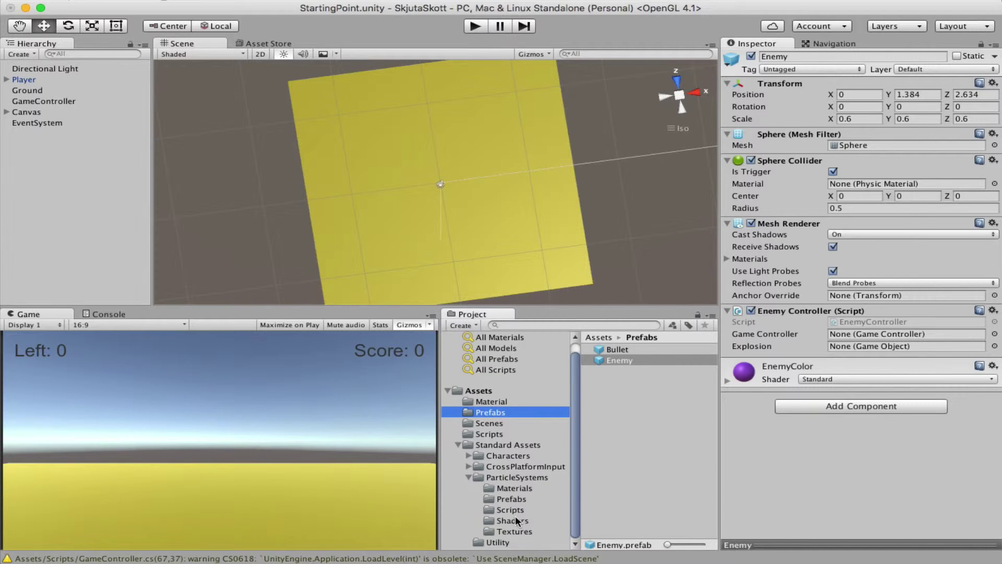
left_click(509, 496)
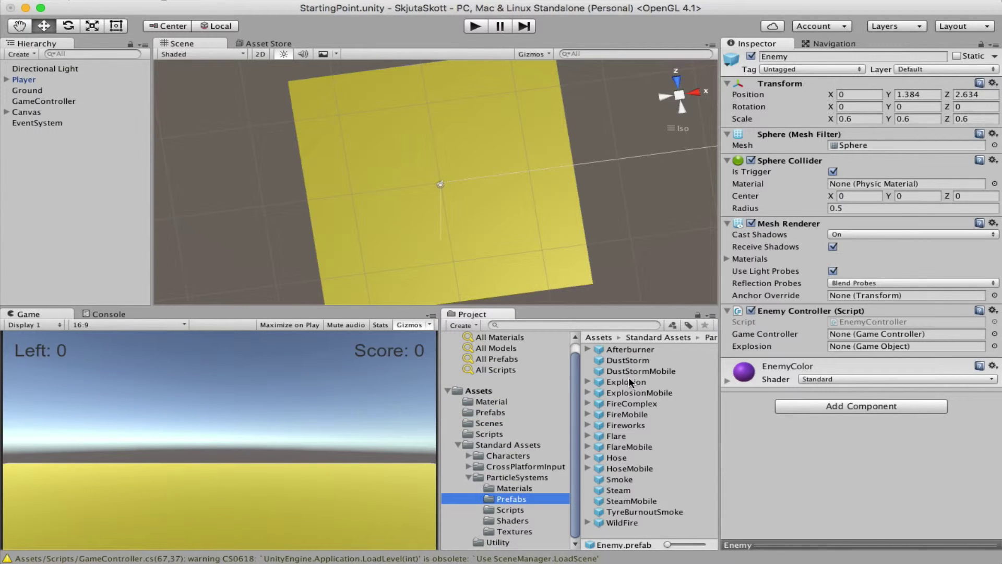
left_click_drag(627, 381, 898, 368)
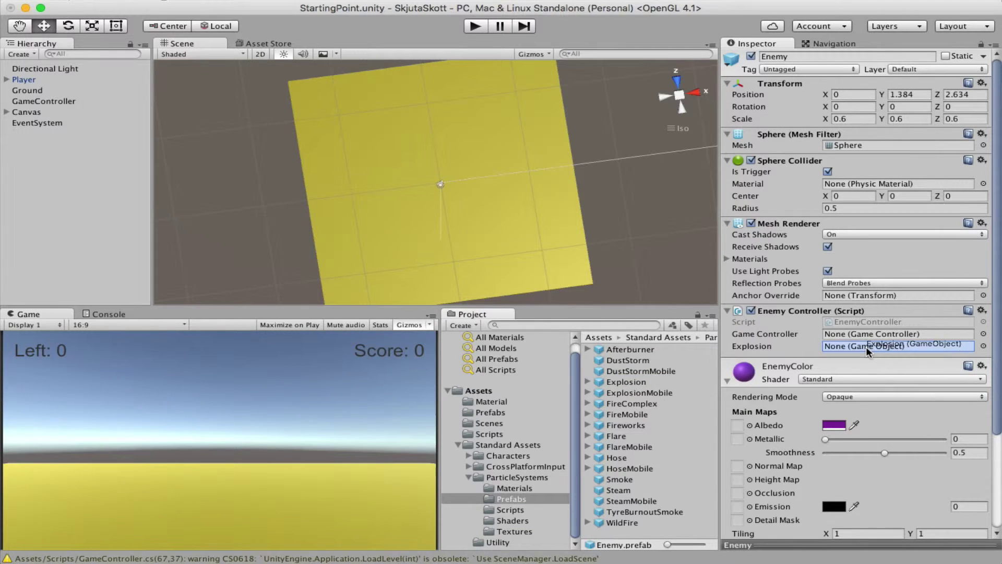
left_click_drag(898, 369, 866, 346)
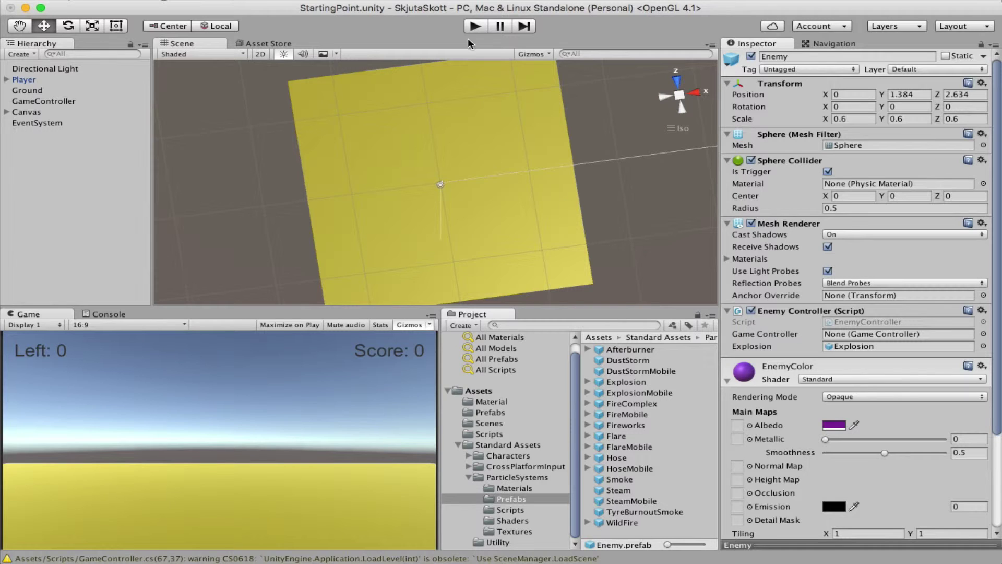
Play the game, moving with arrow keys and firing with space until enemies explode, then stop.
left_click(469, 24)
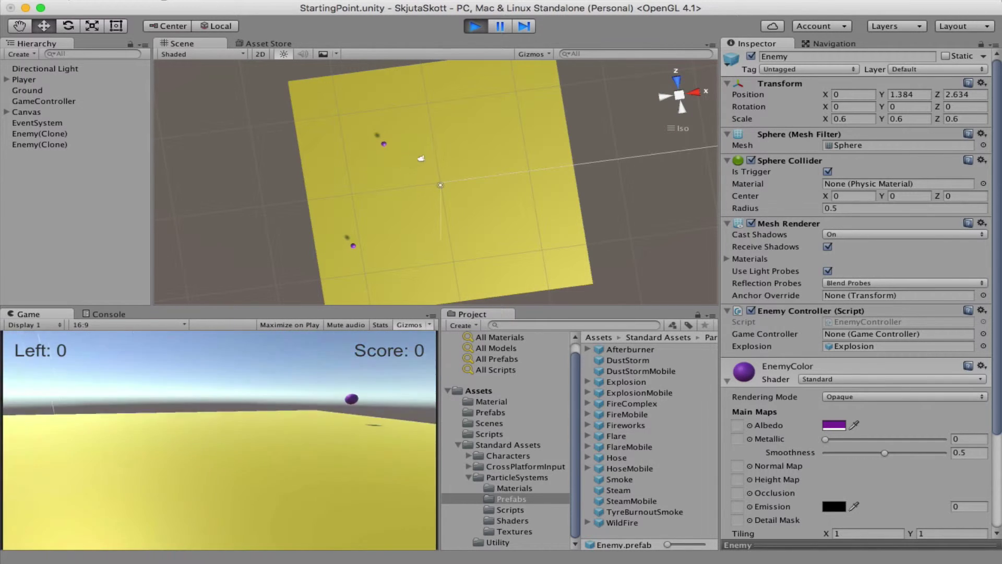
key("Up")
key("space")
key("space")
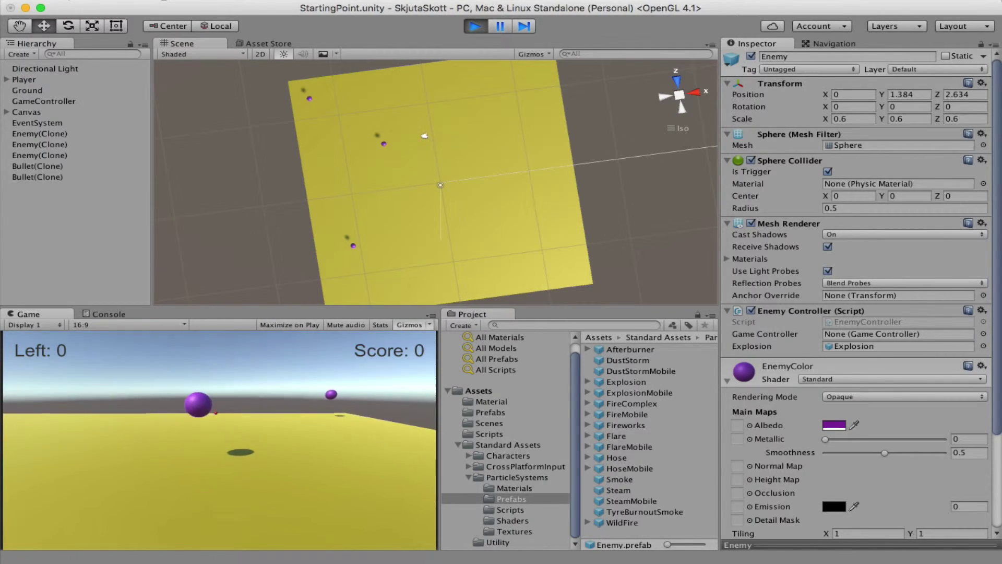
key("space")
key("space")
key("space")
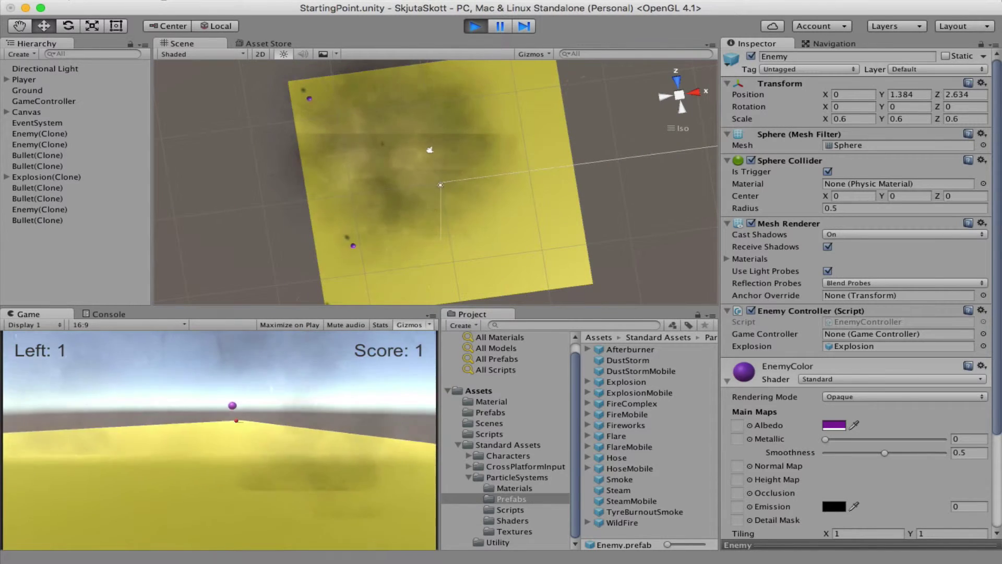
key("Left")
key("space")
key("space")
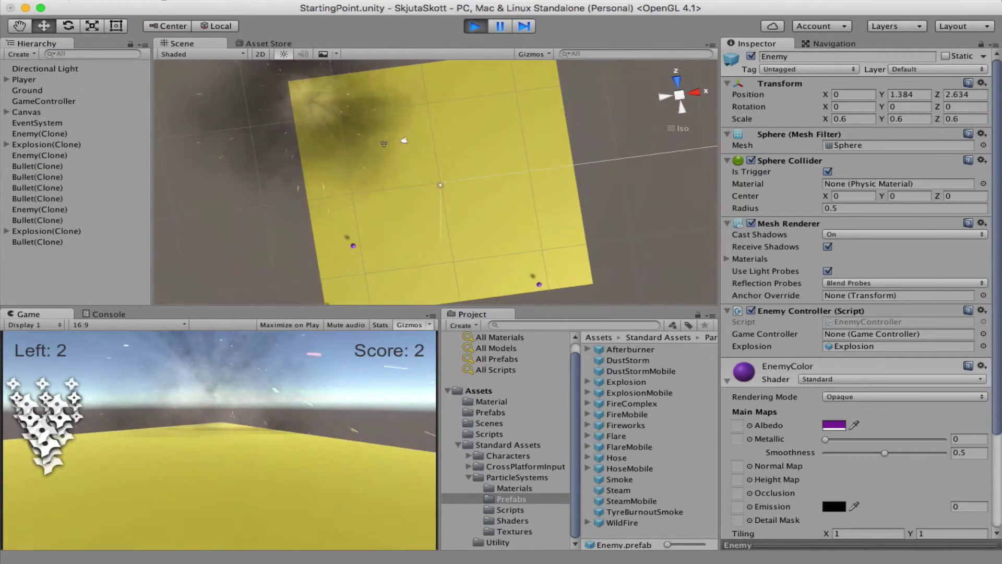
left_click(483, 26)
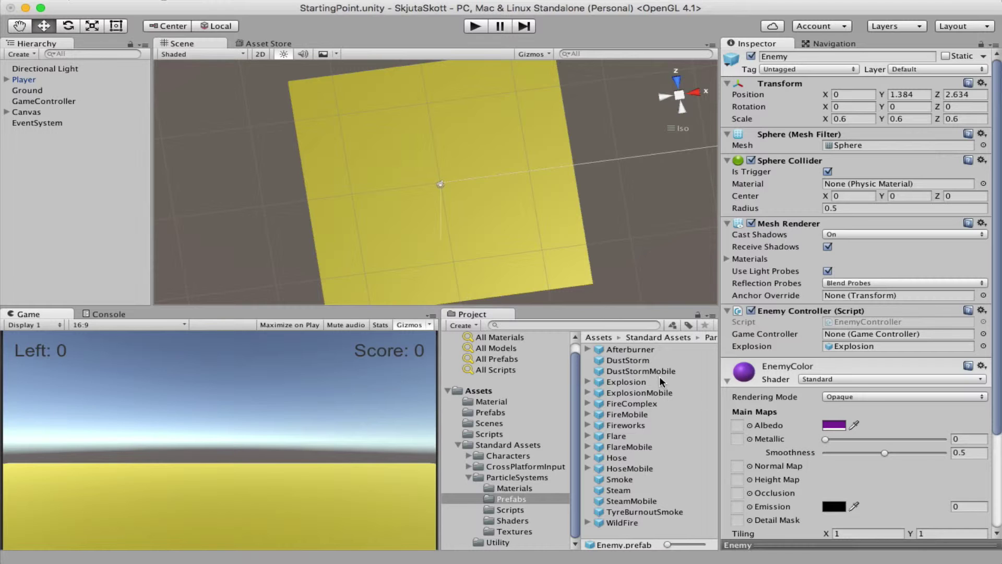
Set the Explosion prefab's Explosion Force to 5 and Multiplier to 0.2.
left_click(638, 382)
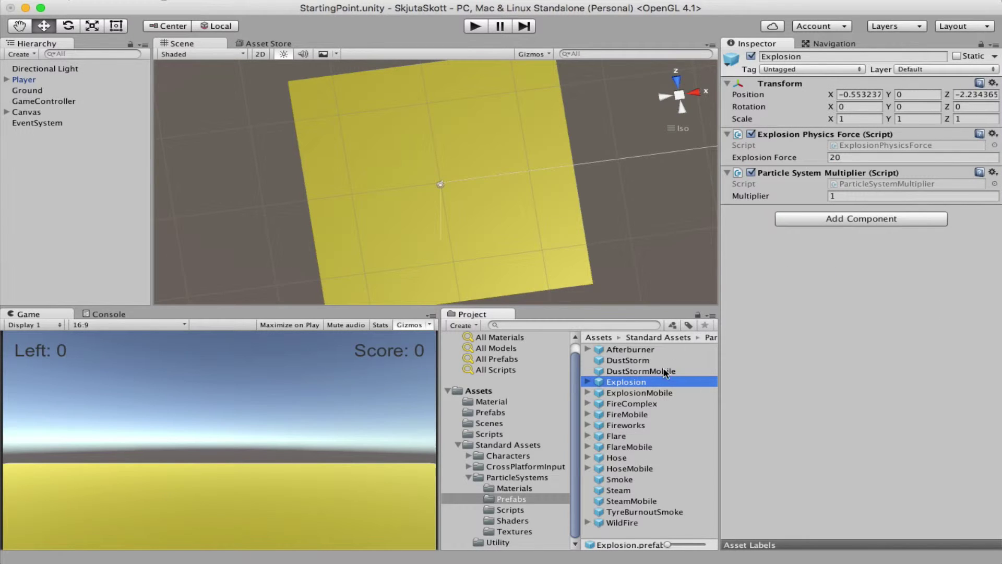
left_click(841, 158)
type("1")
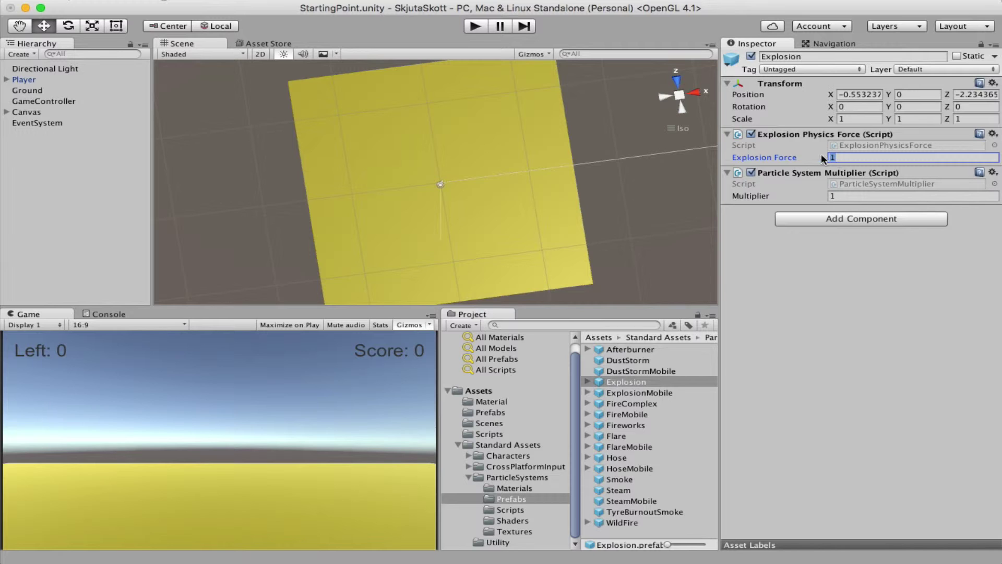
type("5")
key("Return")
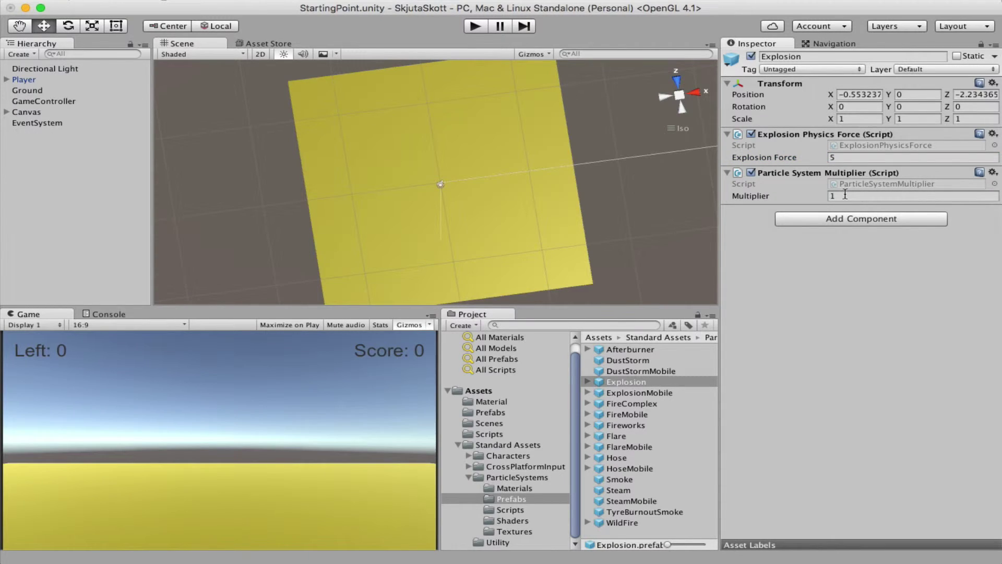
left_click(823, 197)
type("0")
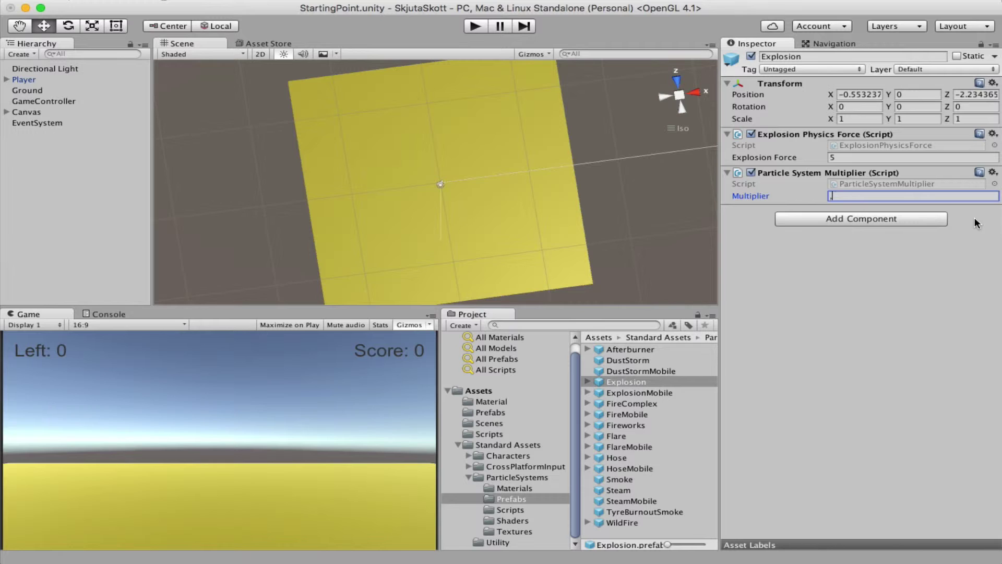
type(".2")
key("Return")
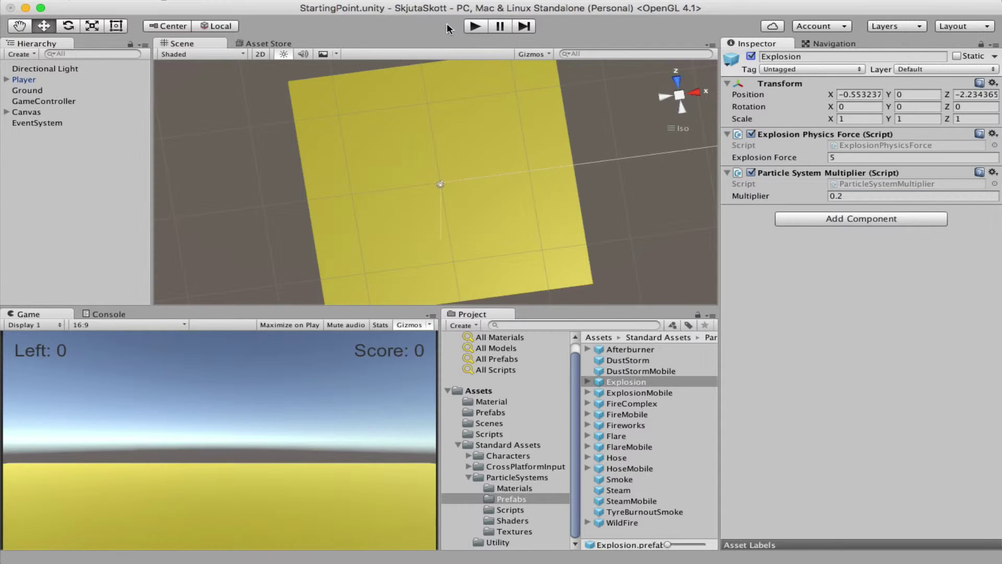
left_click(474, 27)
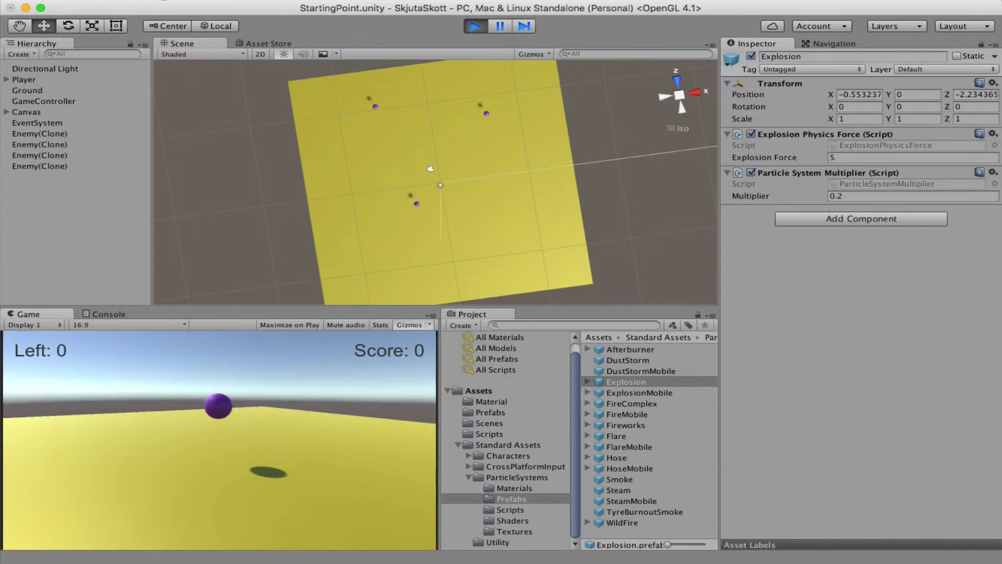
key("space")
key("space")
key("space")
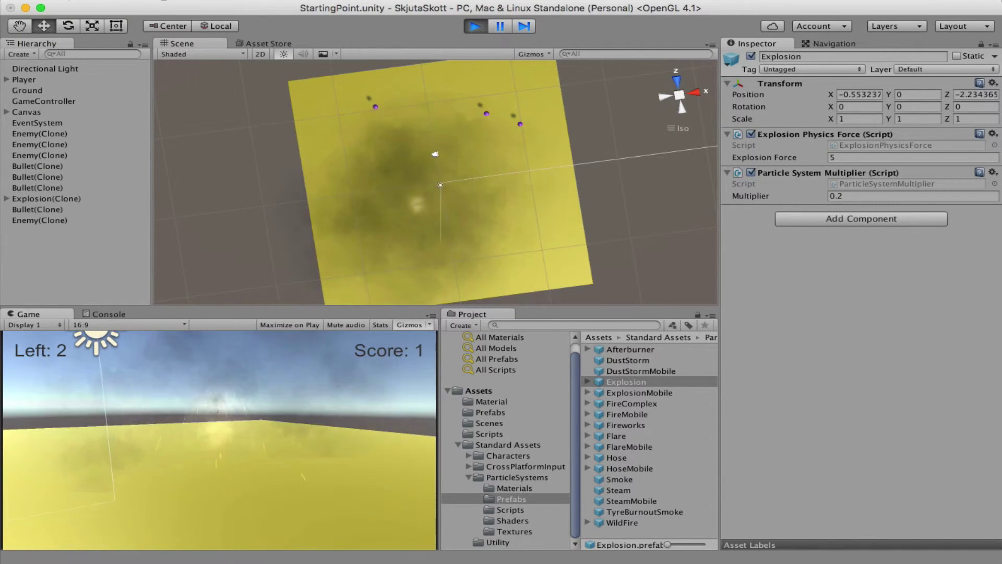
key("space")
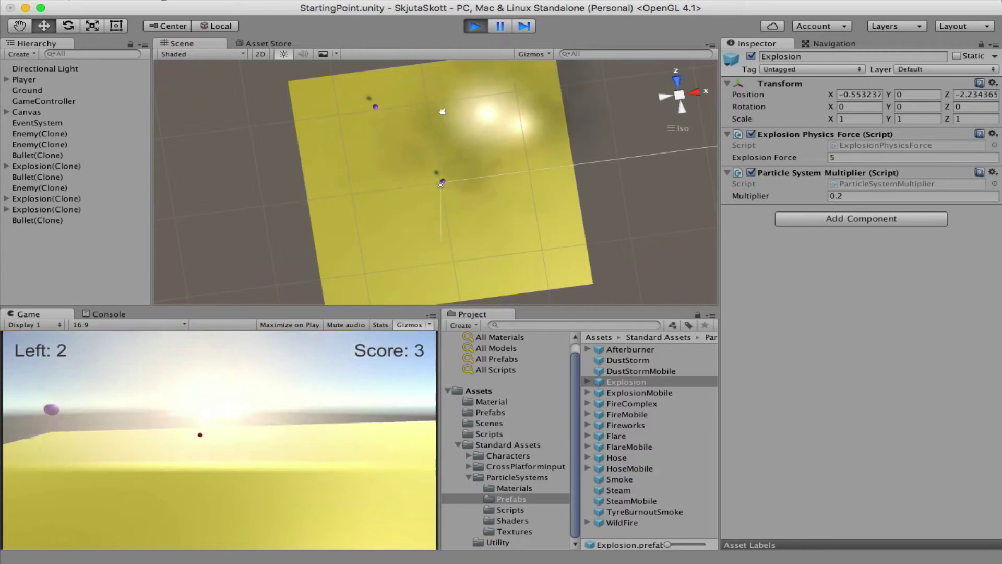
key("space")
key("space")
key("space")
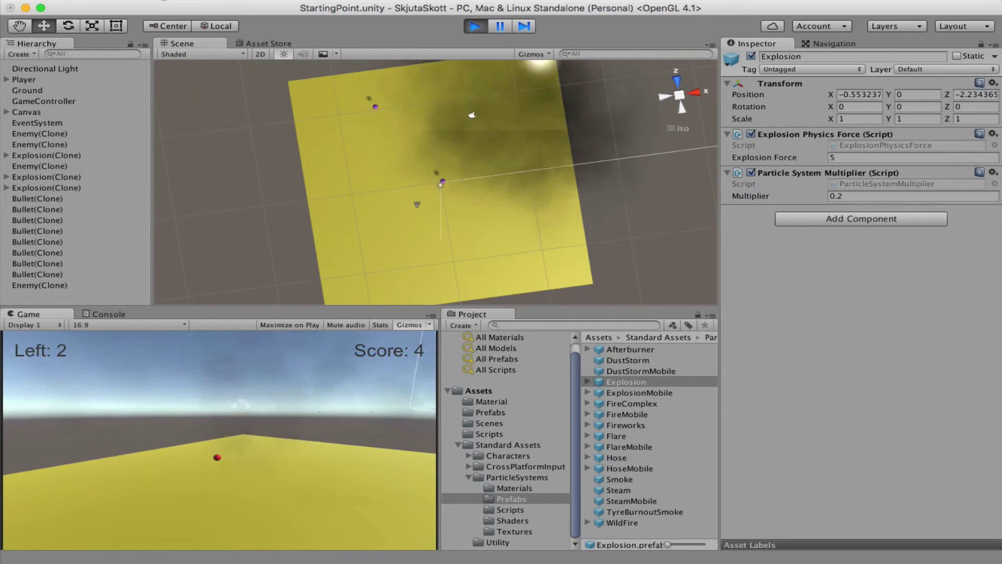
key("space")
key("space")
key("space")
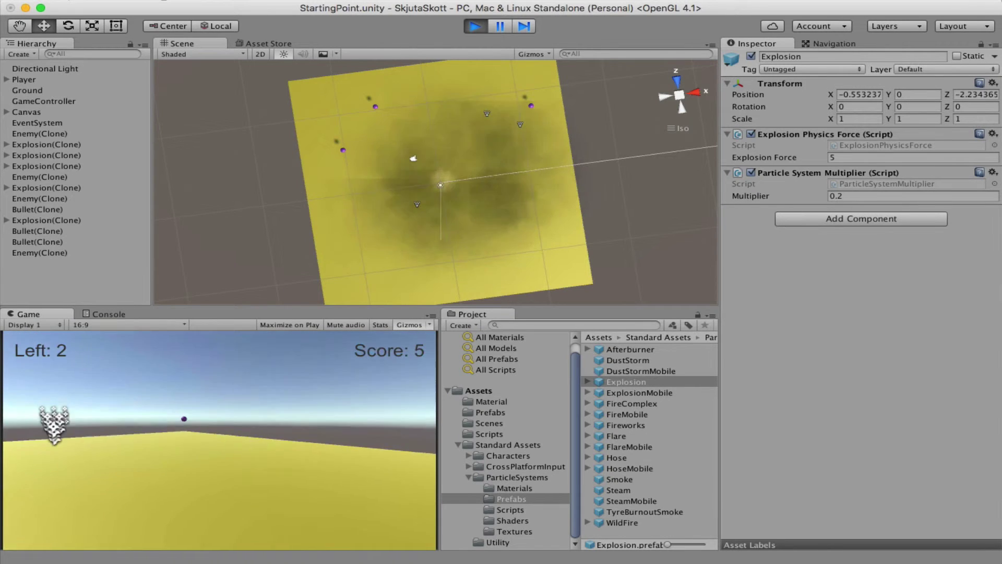
key("space")
key("space")
key("space")
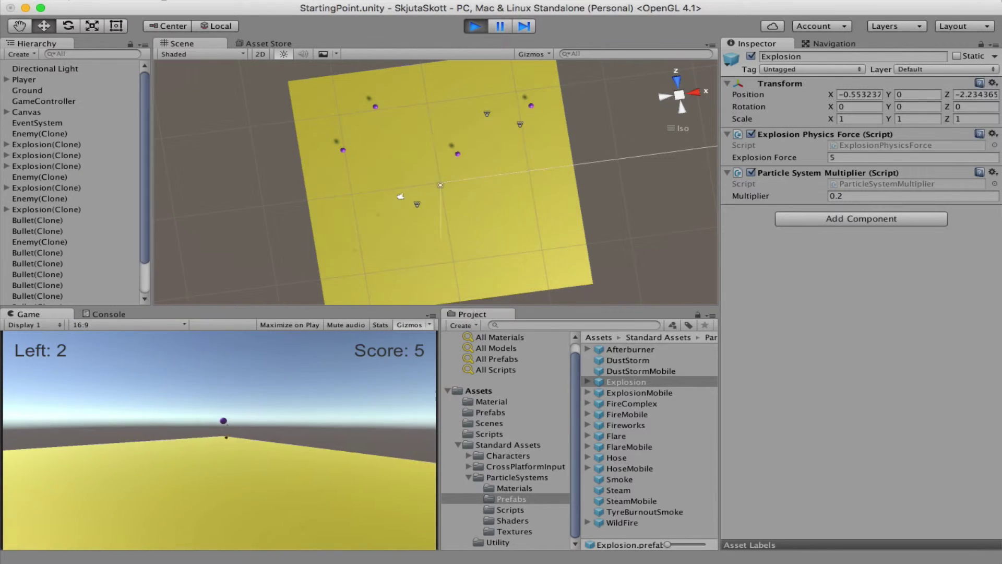
key("Up")
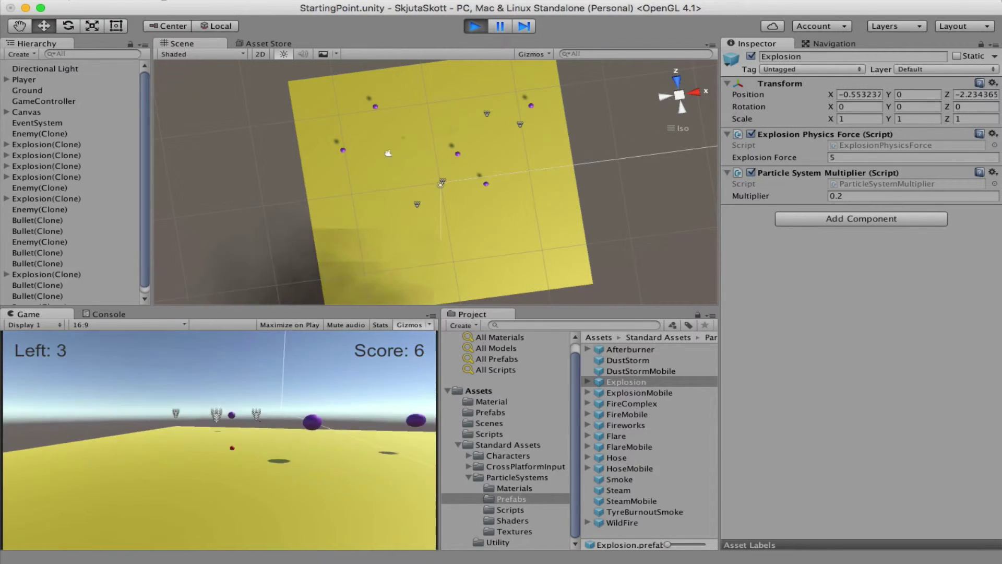
key("Up")
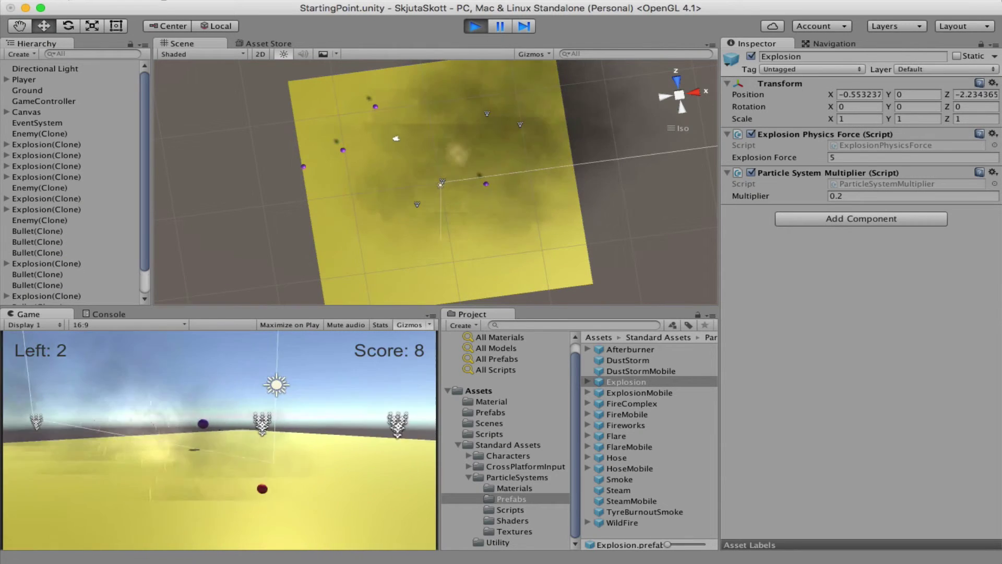
key("space")
key("Right")
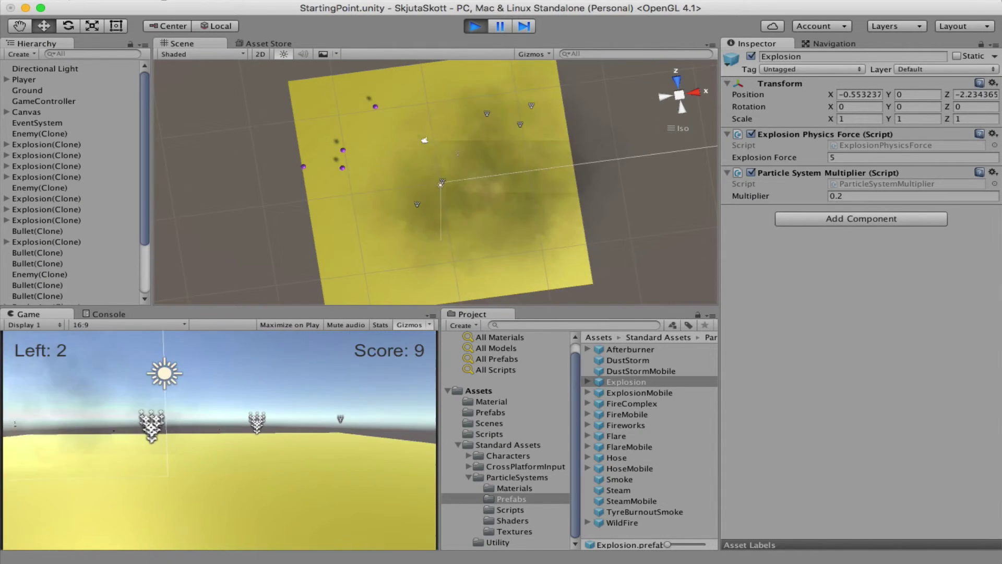
key("Right")
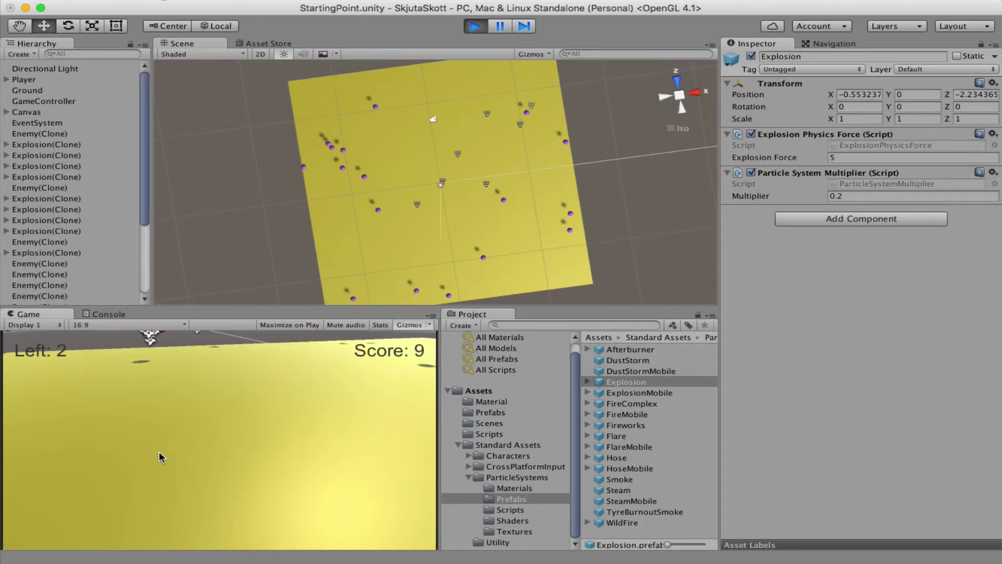
left_click(474, 27)
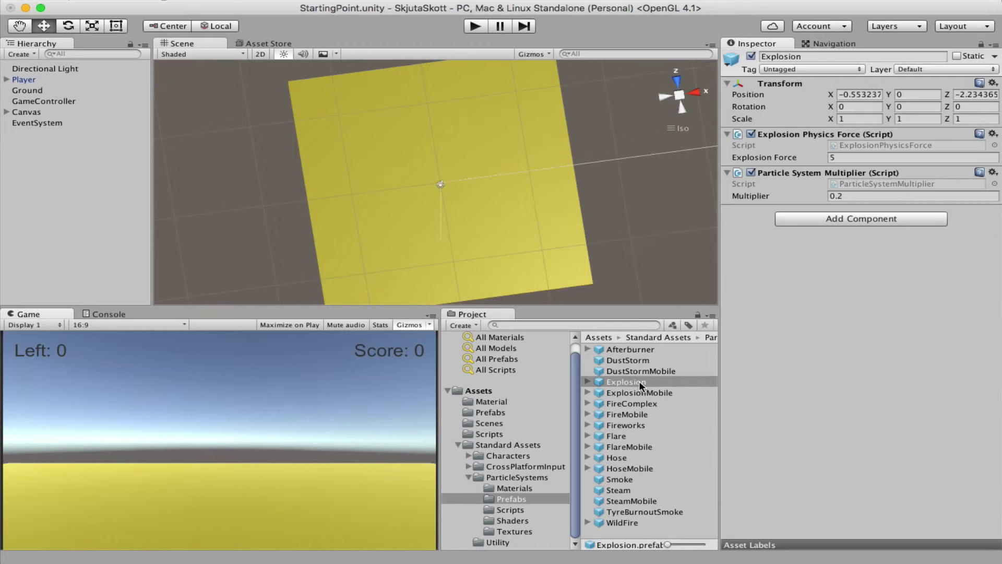
Select the Enemy prefab in Assets/Prefabs and switch to its EnemyController script in MonoDevelop.
left_click(496, 412)
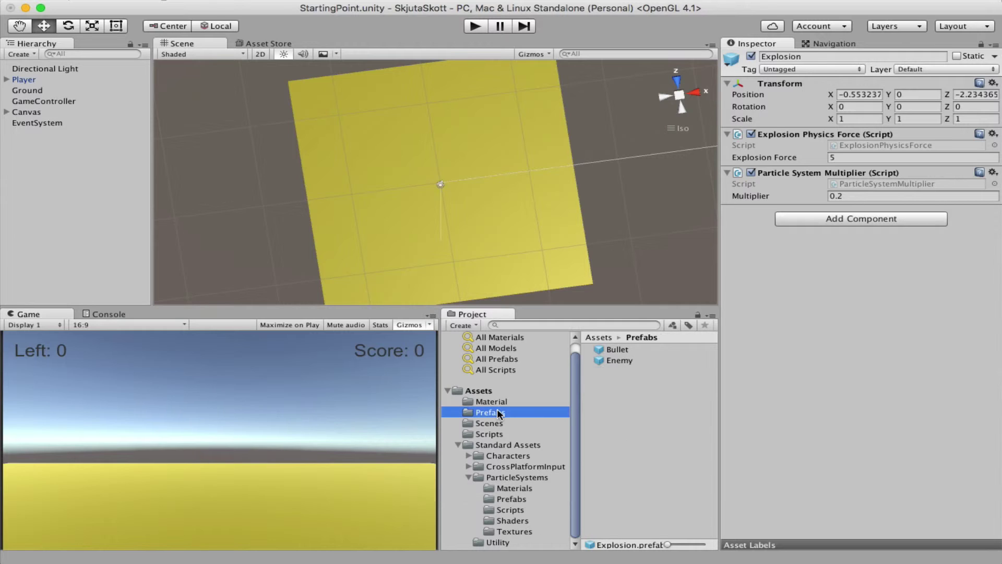
left_click(624, 360)
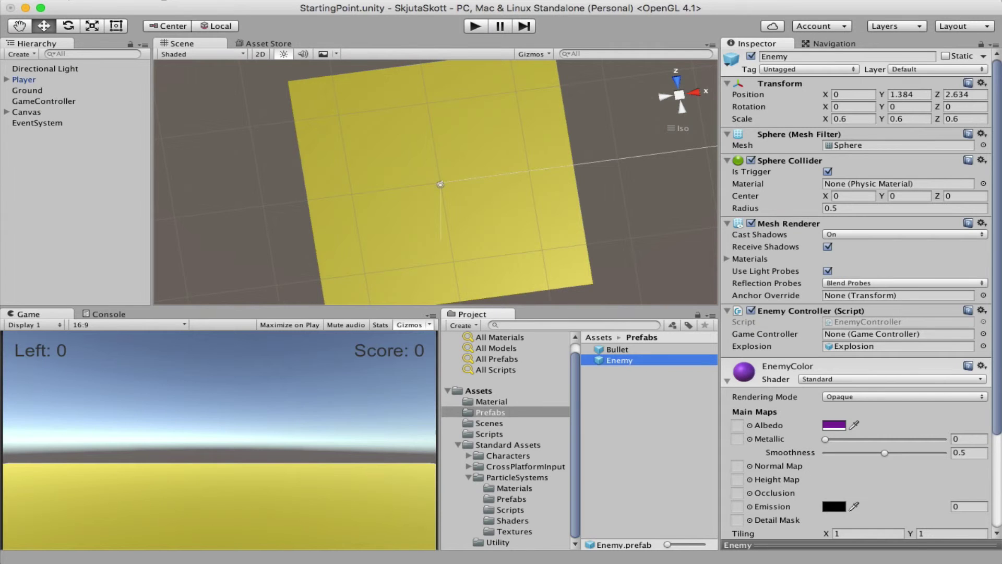
key("super+Tab")
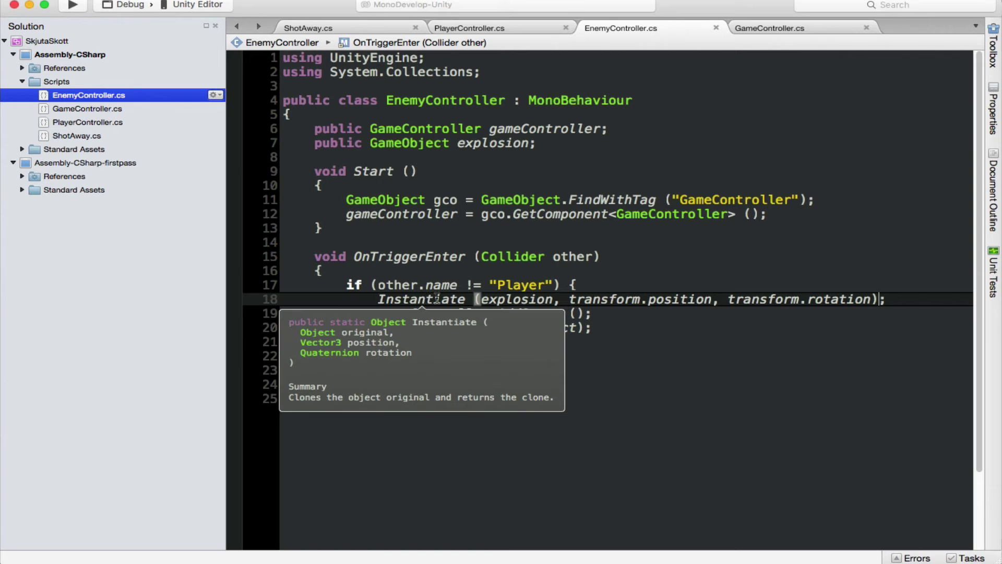
Review line 18's Instantiate explosion, position and rotation arguments, then return to Unity's Scene view.
left_click(526, 300)
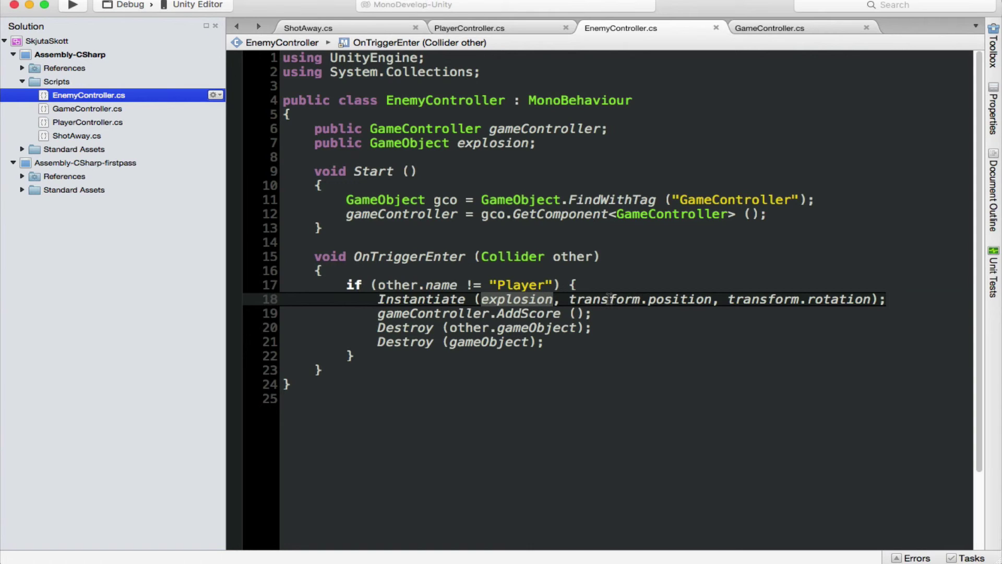
left_click_drag(608, 298, 710, 297)
left_click_drag(776, 298, 856, 298)
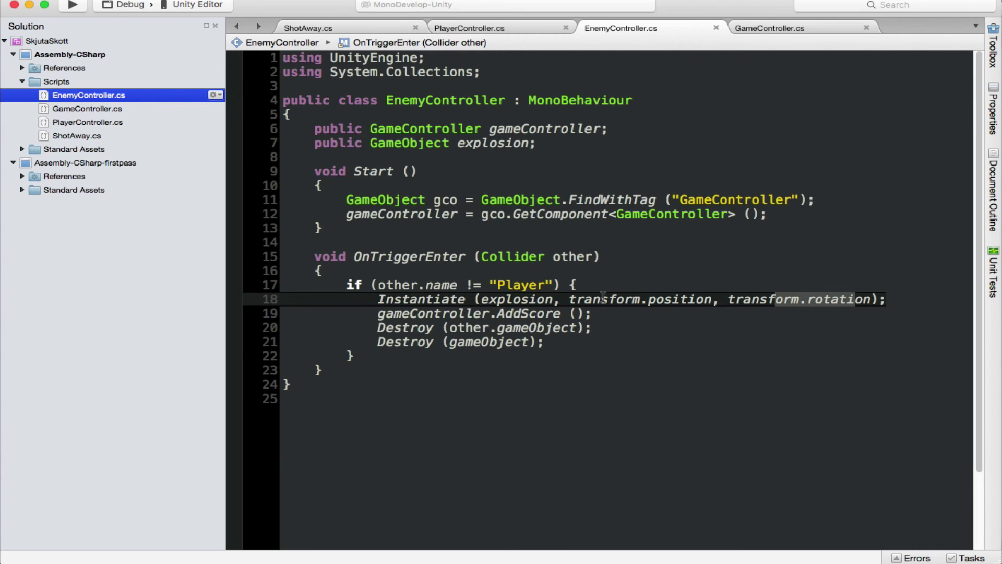
mouse_move(603, 297)
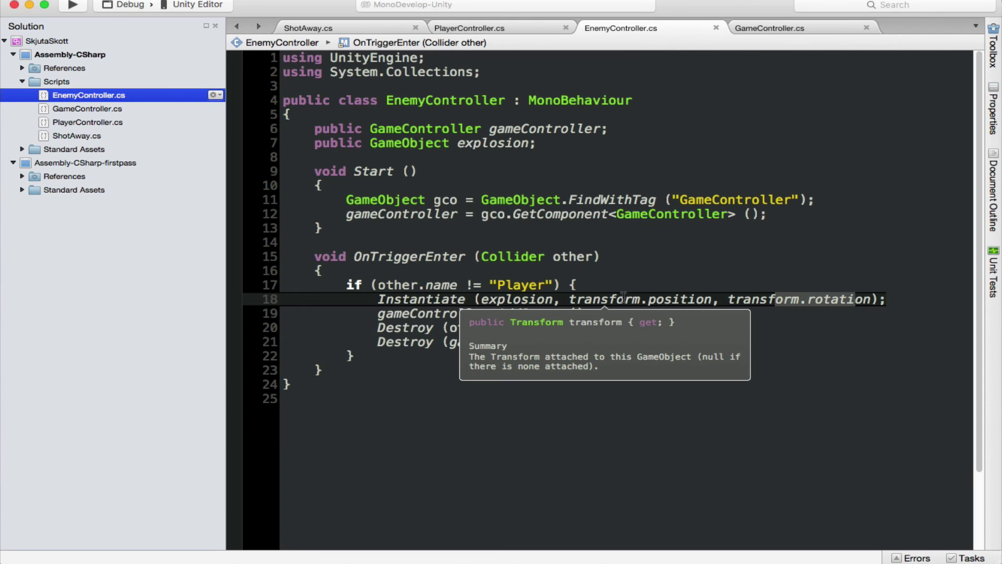
key("super+Tab")
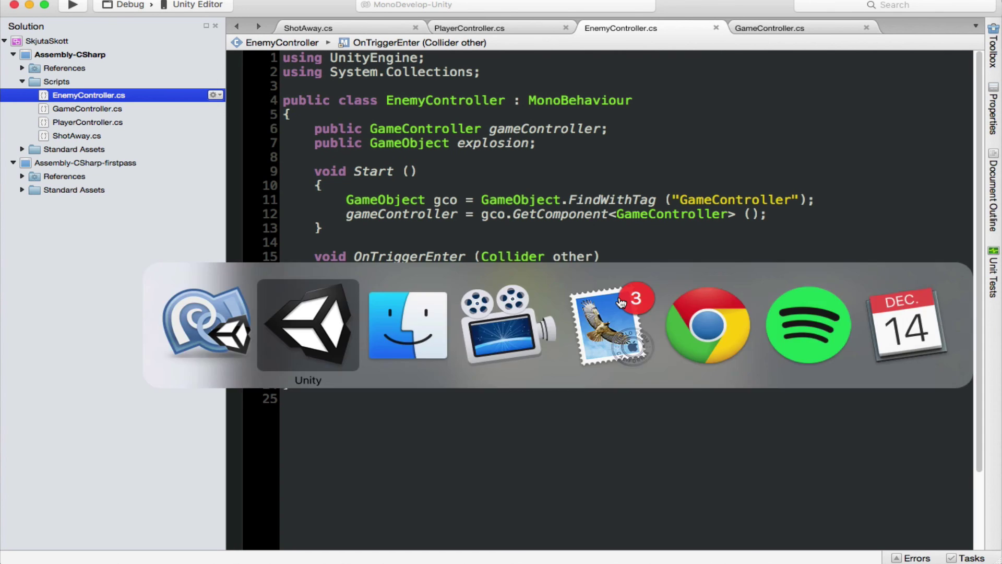
left_click_drag(566, 249, 482, 166, "alt")
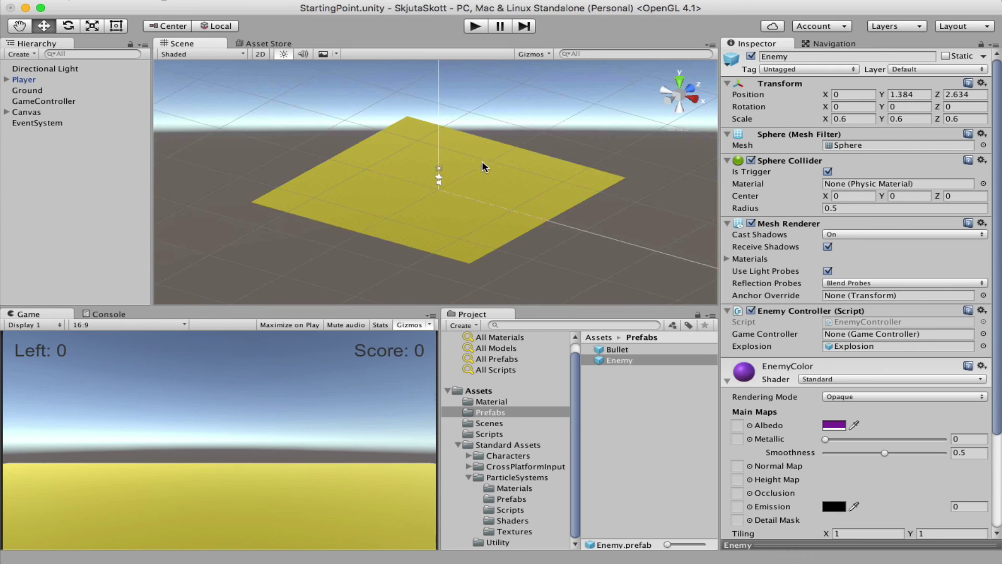